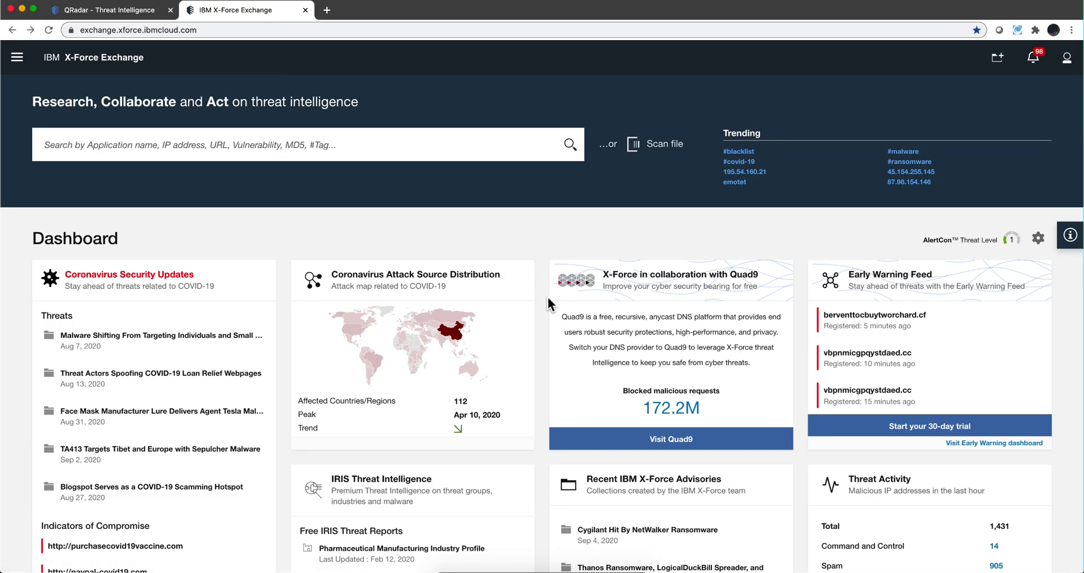
- Switch to the QRadar tab and open the Threat Intelligence app from the navigation menu
{"action": "scroll", "coordinate": [541, 314], "scroll_direction": "down", "scroll_amount": 3}
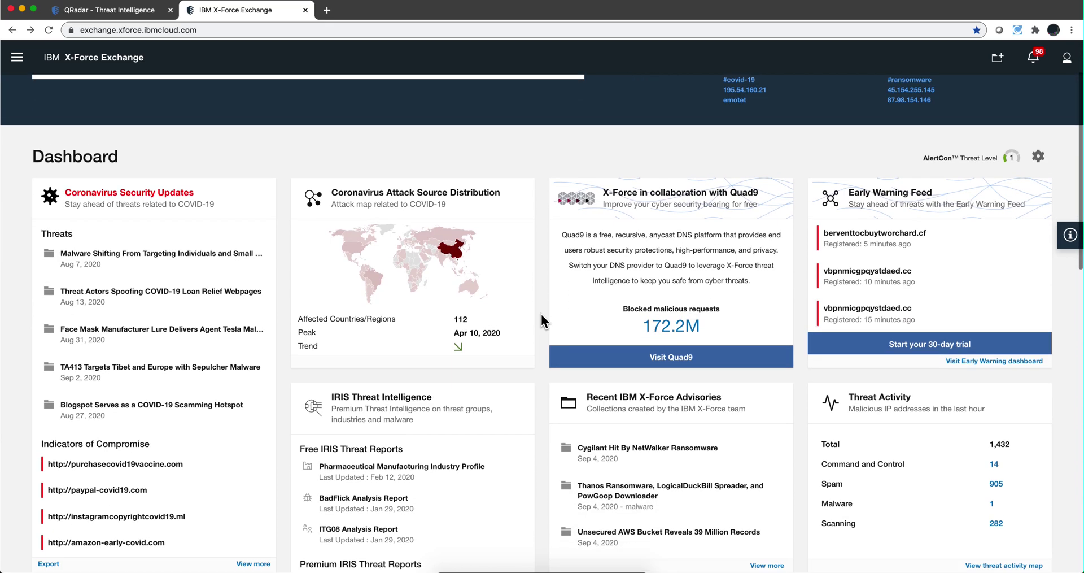
{"action": "scroll", "coordinate": [541, 314], "scroll_direction": "down", "scroll_amount": 2}
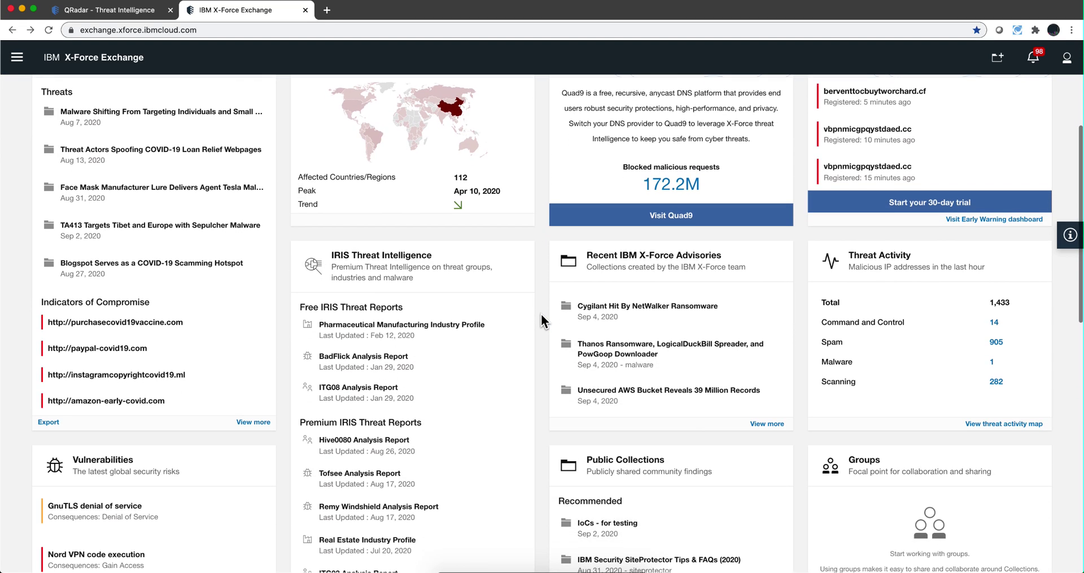
{"action": "scroll", "coordinate": [541, 313], "scroll_direction": "down", "scroll_amount": 3}
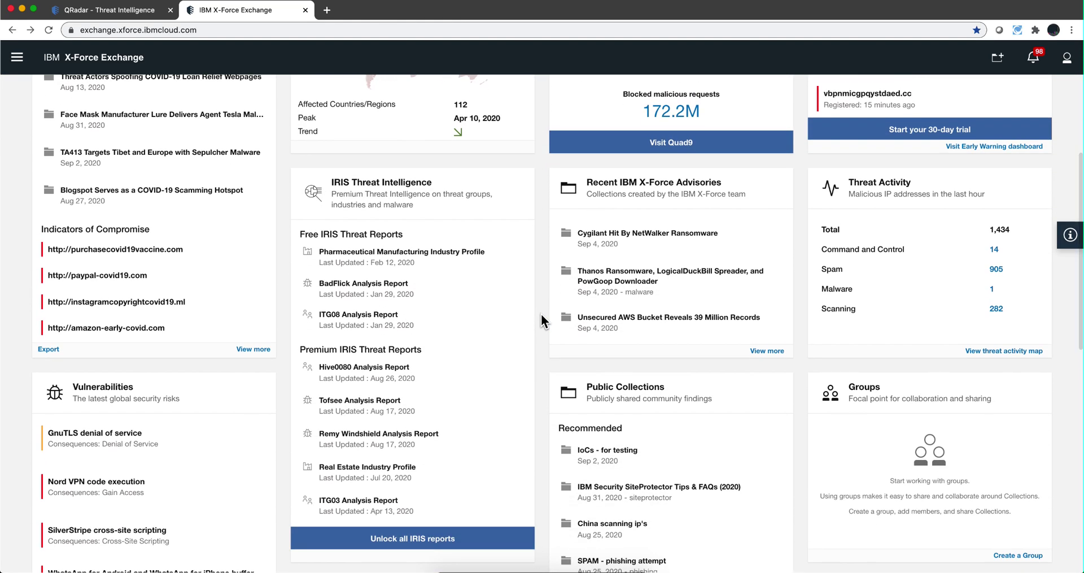
{"action": "scroll", "coordinate": [541, 314], "scroll_direction": "down", "scroll_amount": 2}
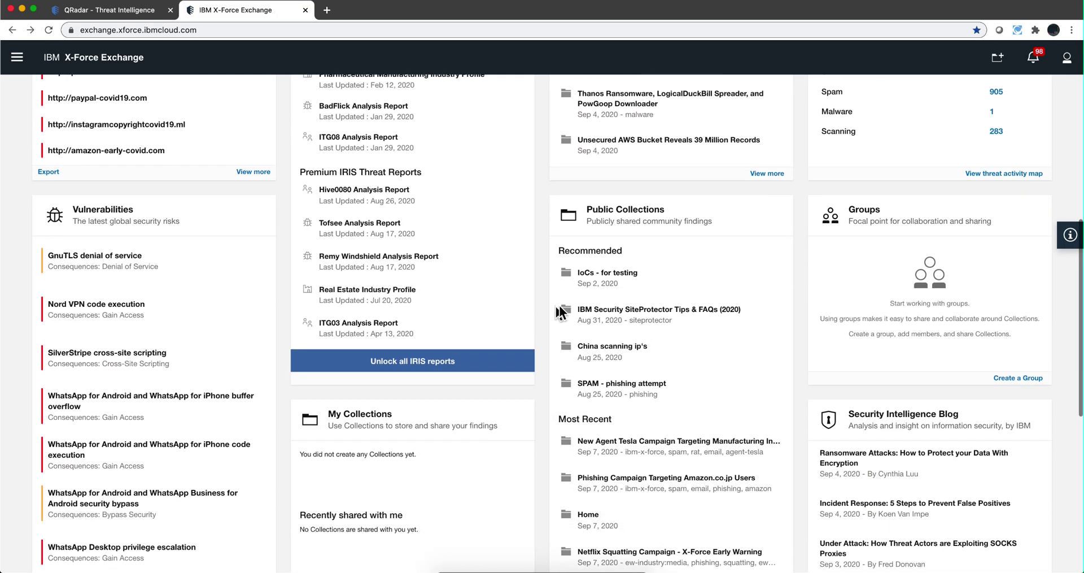
{"action": "mouse_move", "coordinate": [599, 281]}
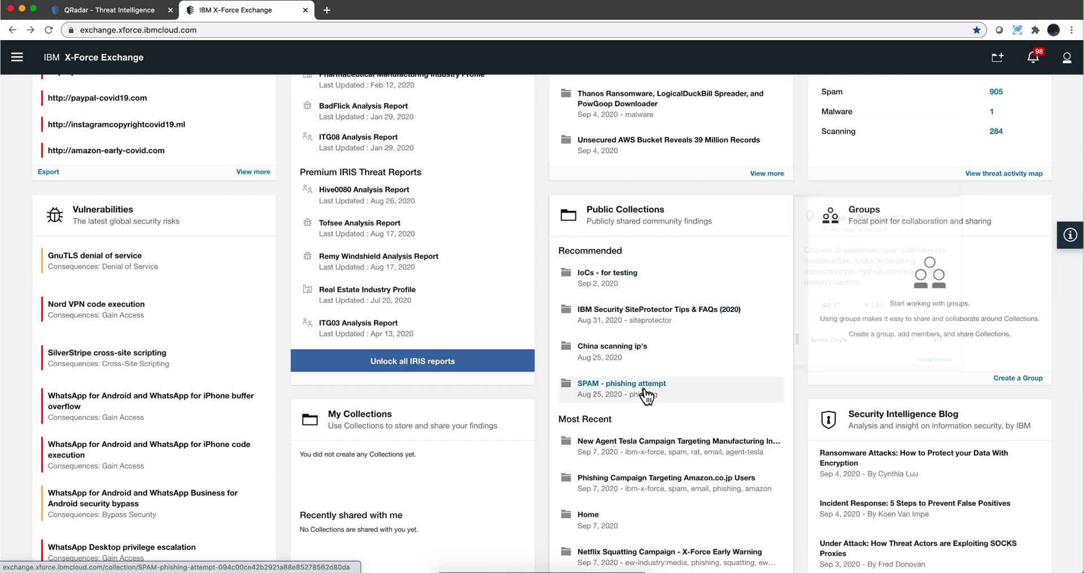
{"action": "mouse_move", "coordinate": [647, 390]}
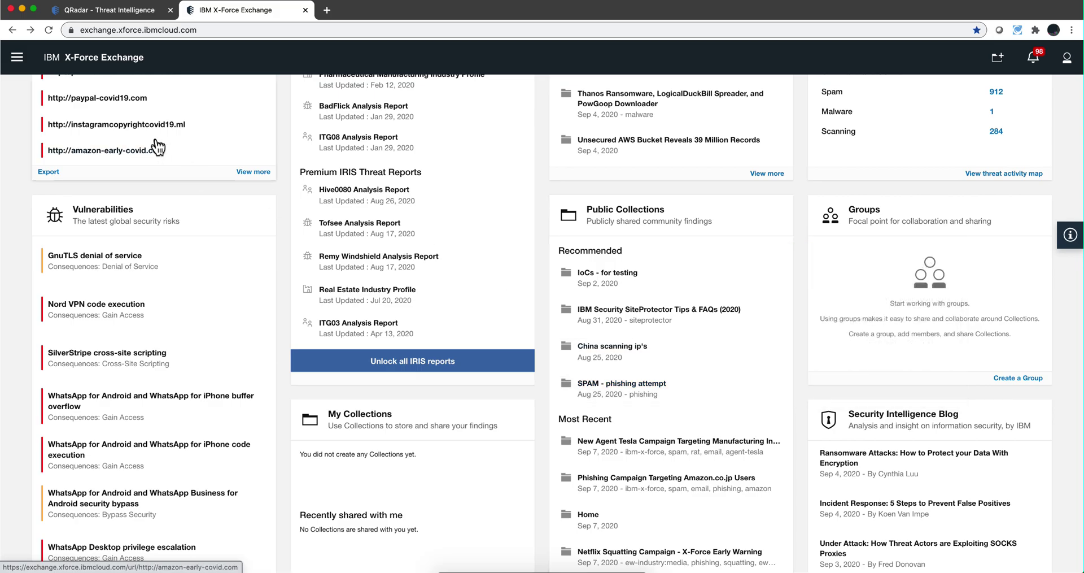
{"action": "left_click", "coordinate": [116, 9]}
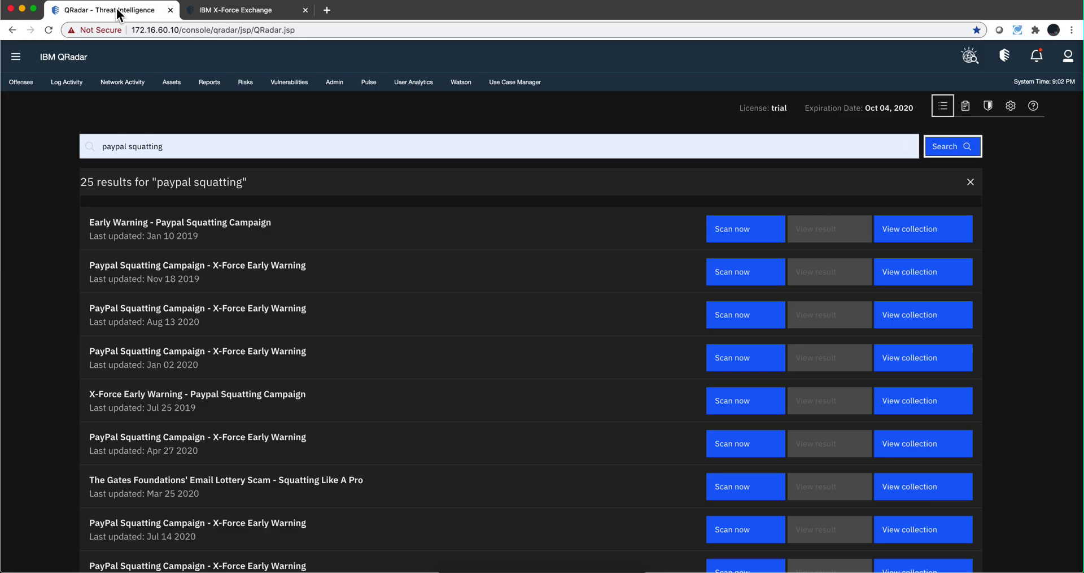
{"action": "left_click", "coordinate": [16, 56]}
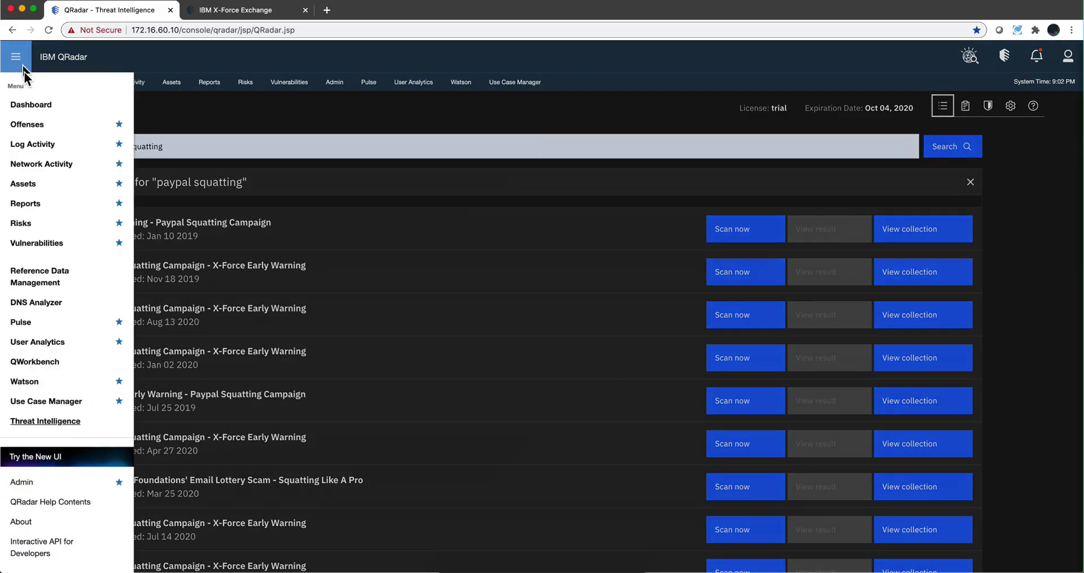
{"action": "left_click", "coordinate": [52, 421]}
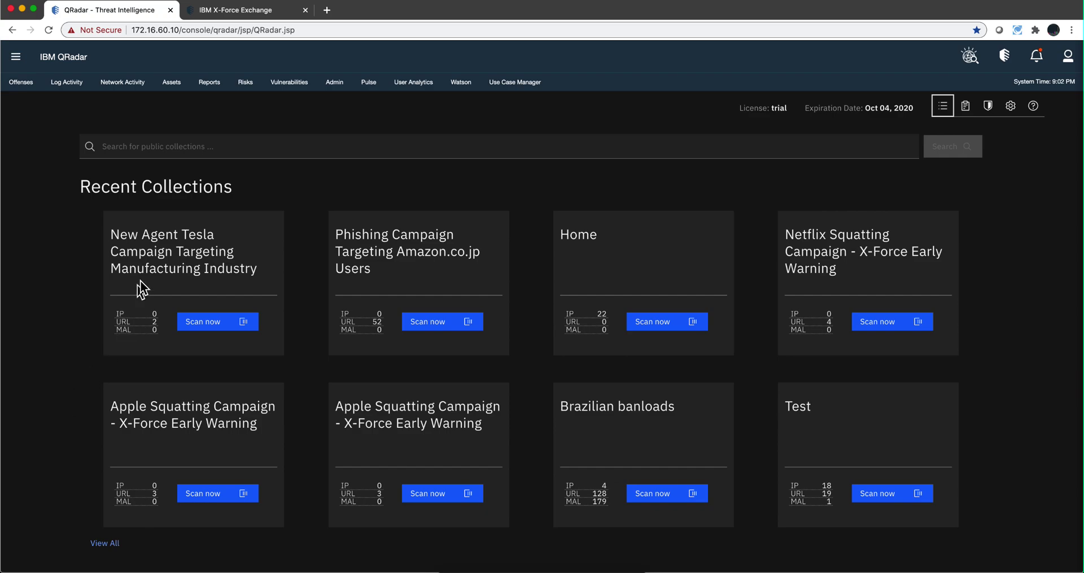
- Search public collections for 'paypal squatting', reusing it from the recent searches
{"action": "left_click", "coordinate": [146, 148]}
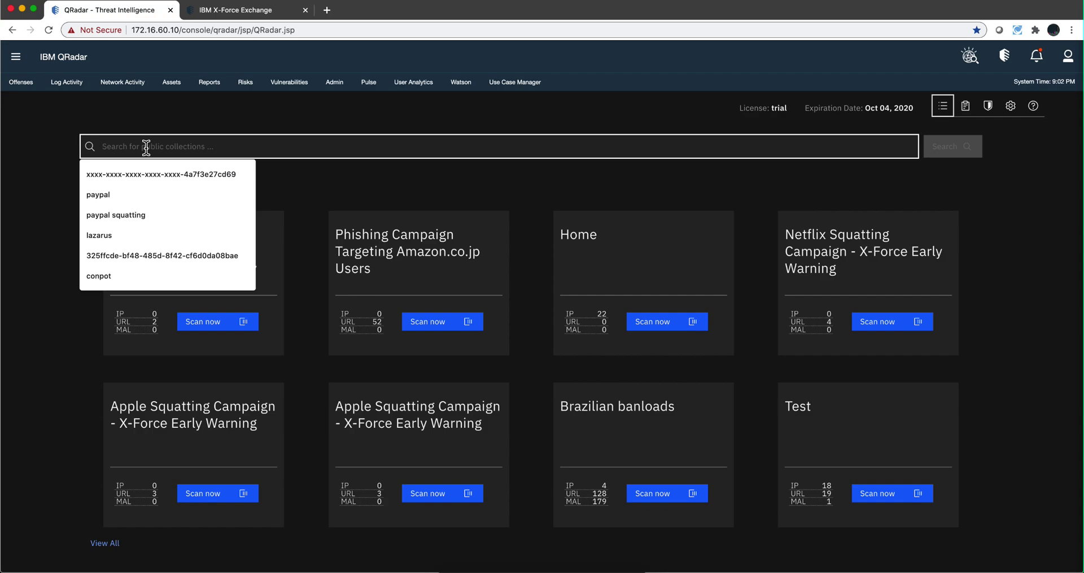
{"action": "left_click", "coordinate": [117, 214]}
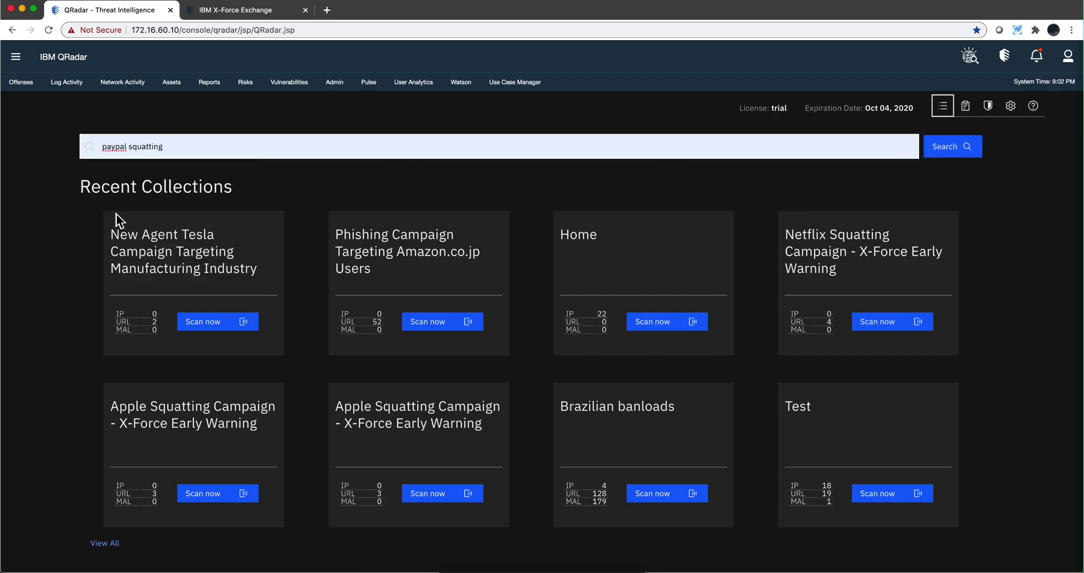
{"action": "left_click", "coordinate": [958, 157]}
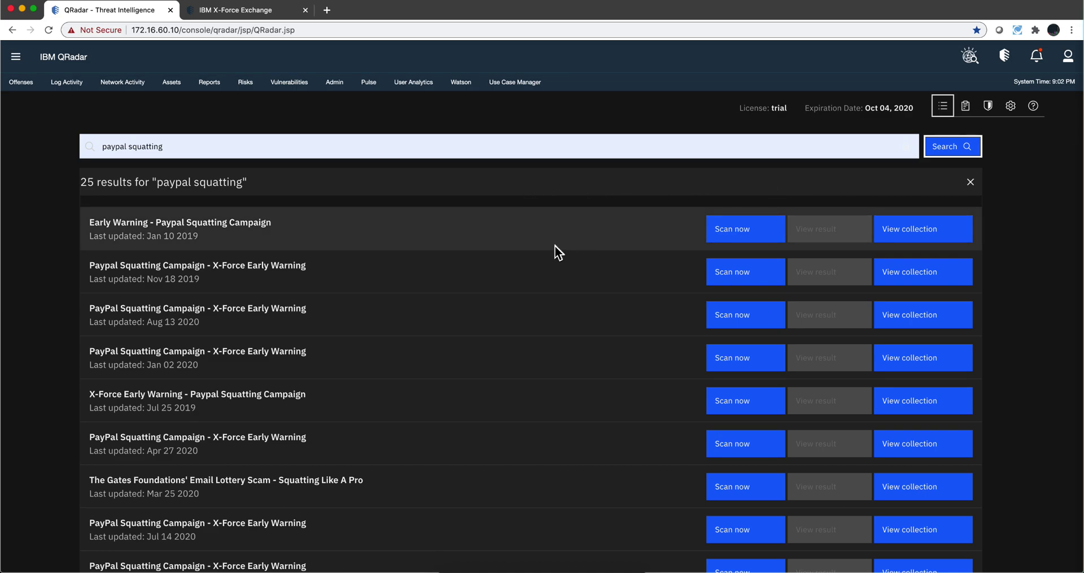
- Scan events against nine paypal squatting collections, from Fake PayPal Site through Jan 10 2019
{"action": "scroll", "coordinate": [503, 283], "scroll_direction": "down", "scroll_amount": 3}
{"action": "scroll", "coordinate": [503, 283], "scroll_direction": "up", "scroll_amount": 1}
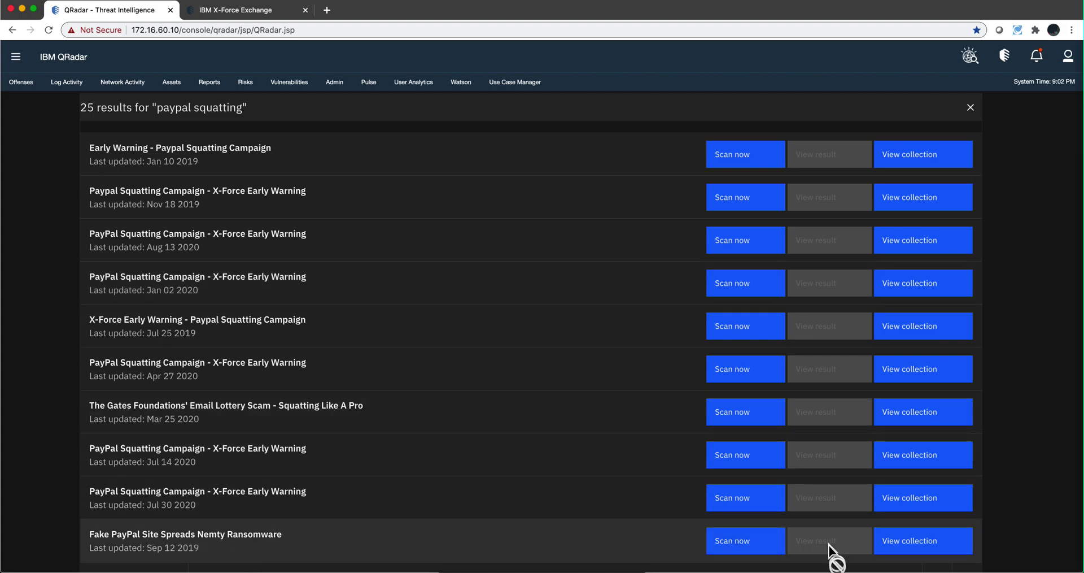
{"action": "left_click", "coordinate": [747, 543]}
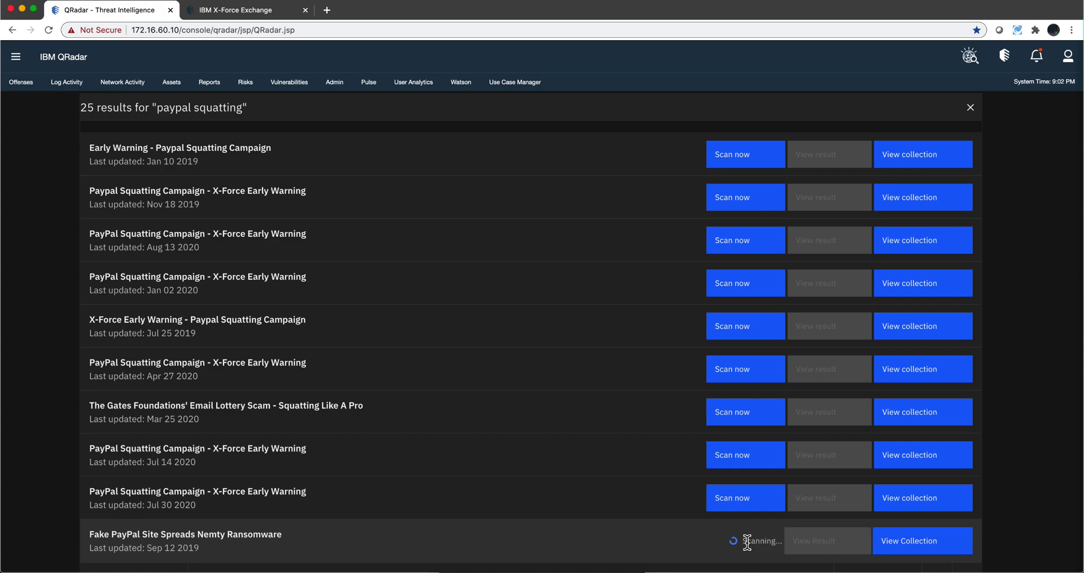
{"action": "left_click", "coordinate": [759, 505]}
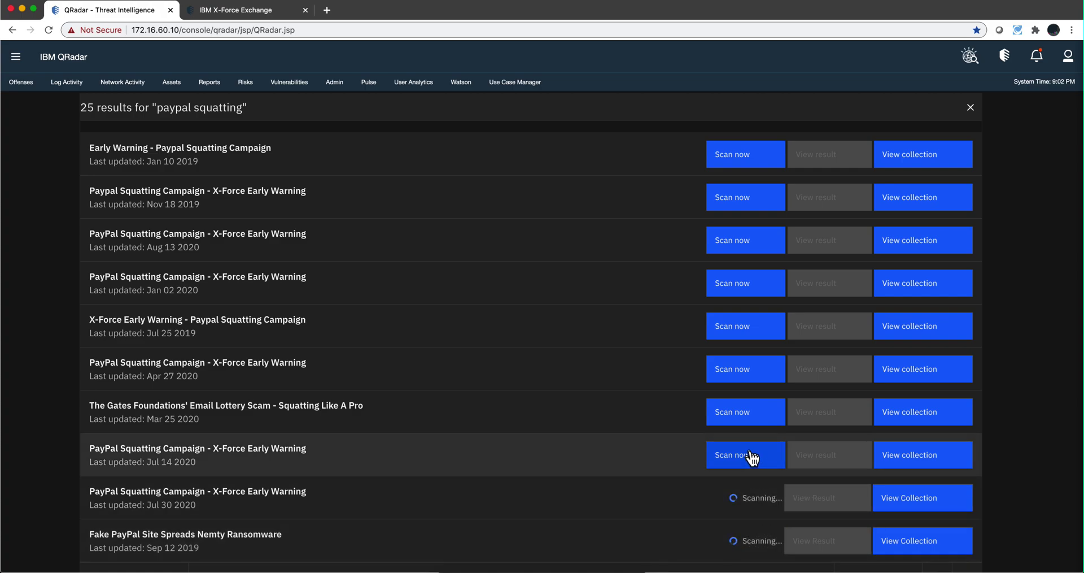
{"action": "left_click", "coordinate": [751, 454]}
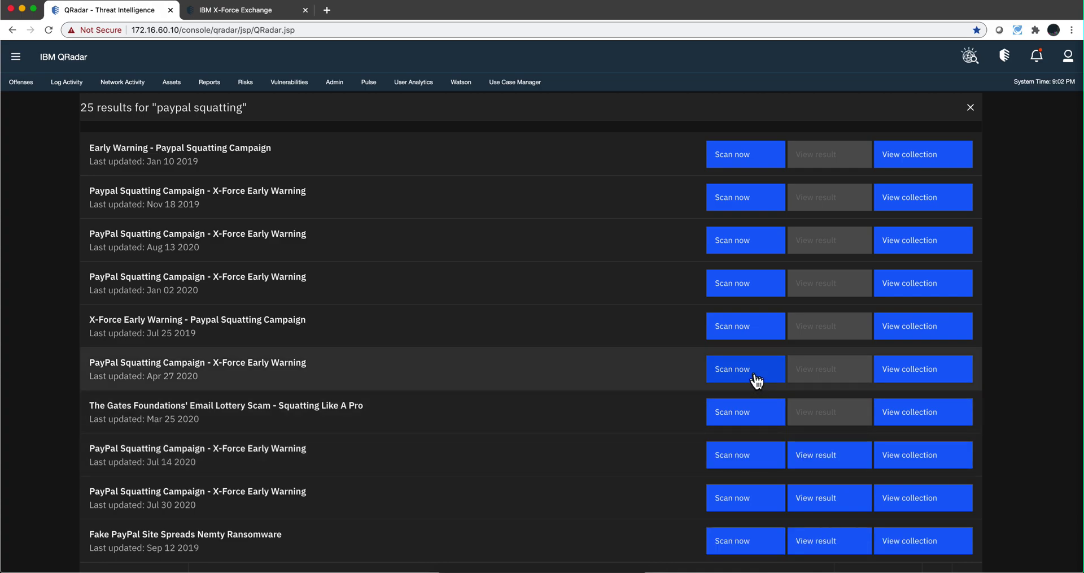
{"action": "left_click", "coordinate": [755, 379]}
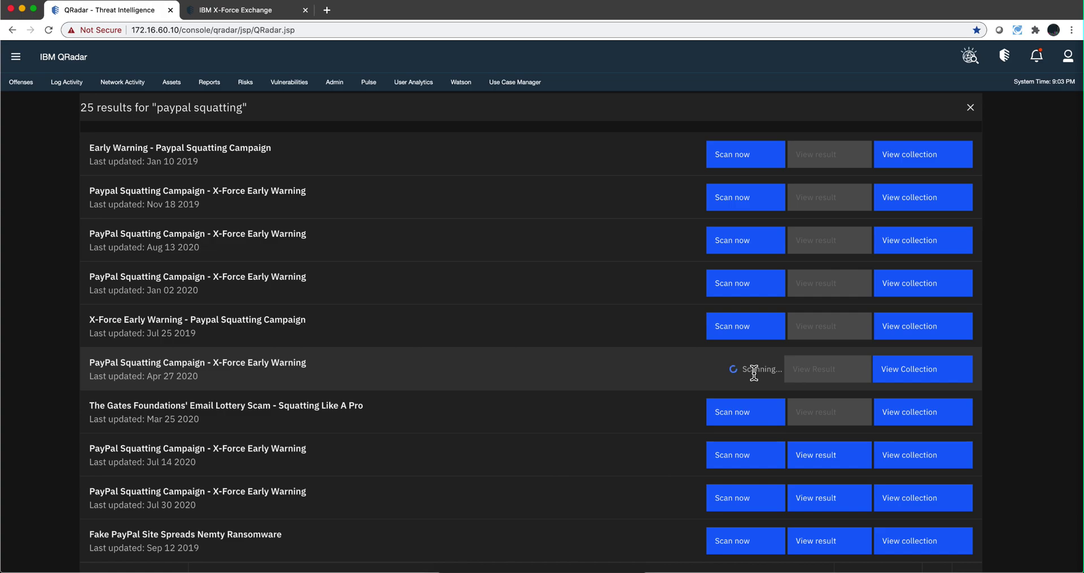
{"action": "left_click", "coordinate": [744, 328]}
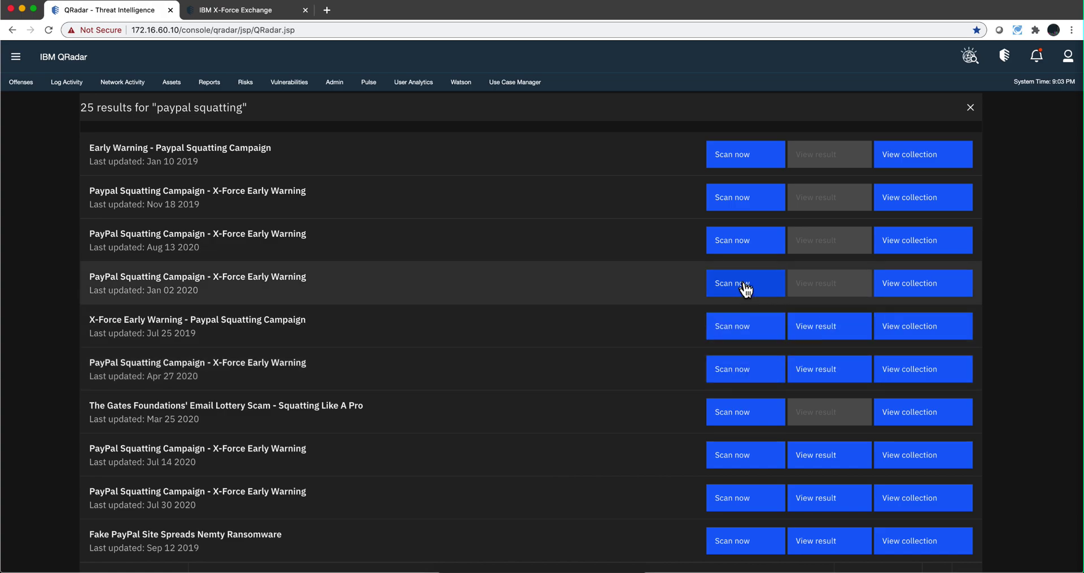
{"action": "left_click", "coordinate": [744, 286]}
{"action": "left_click", "coordinate": [744, 244]}
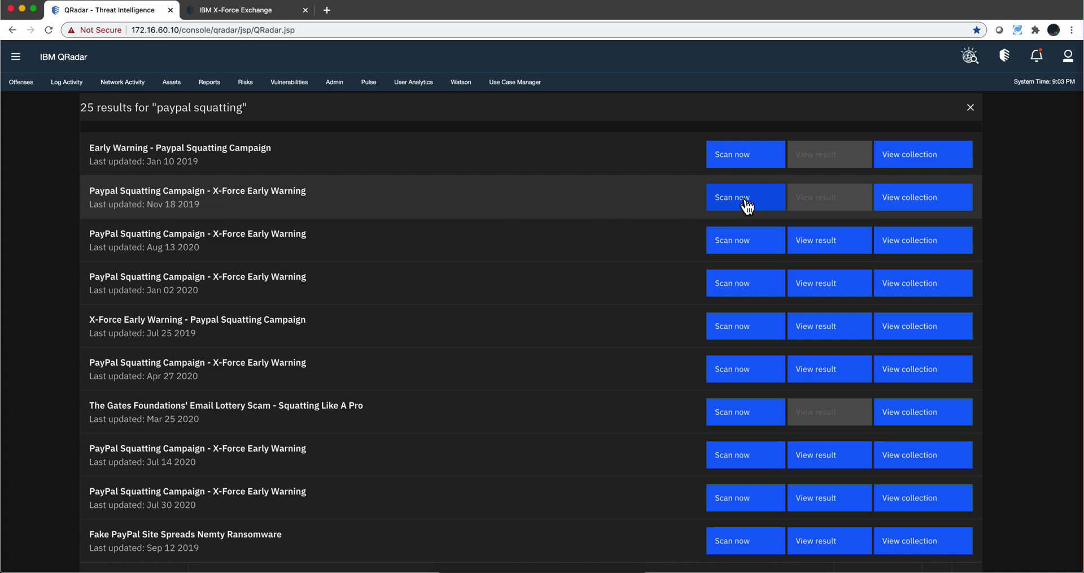
{"action": "left_click", "coordinate": [746, 205]}
{"action": "left_click", "coordinate": [750, 160]}
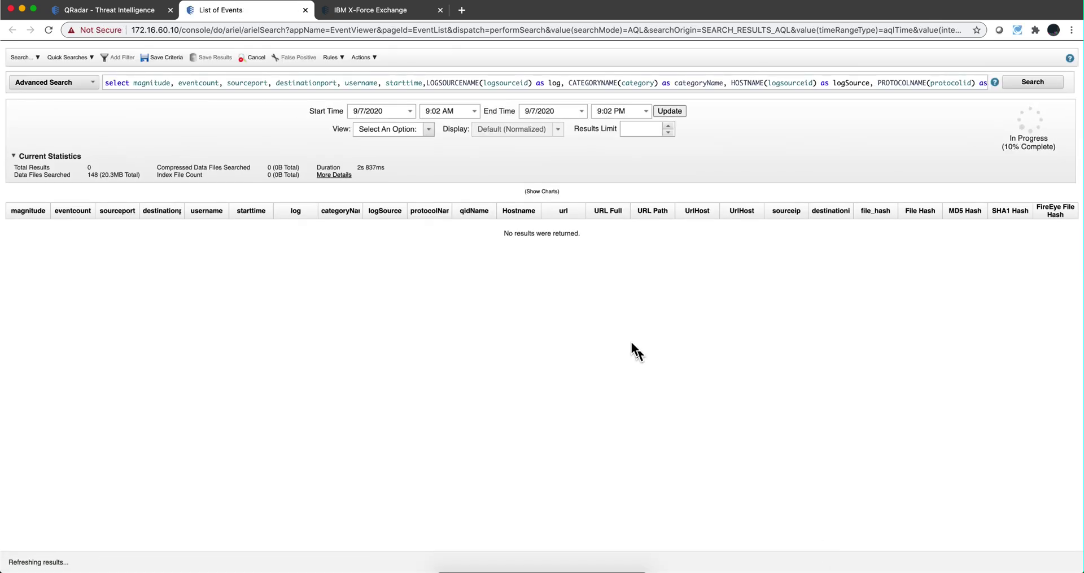
- Leave the List of Events time-range view unchanged while the collection search completes
{"action": "left_click", "coordinate": [428, 131]}
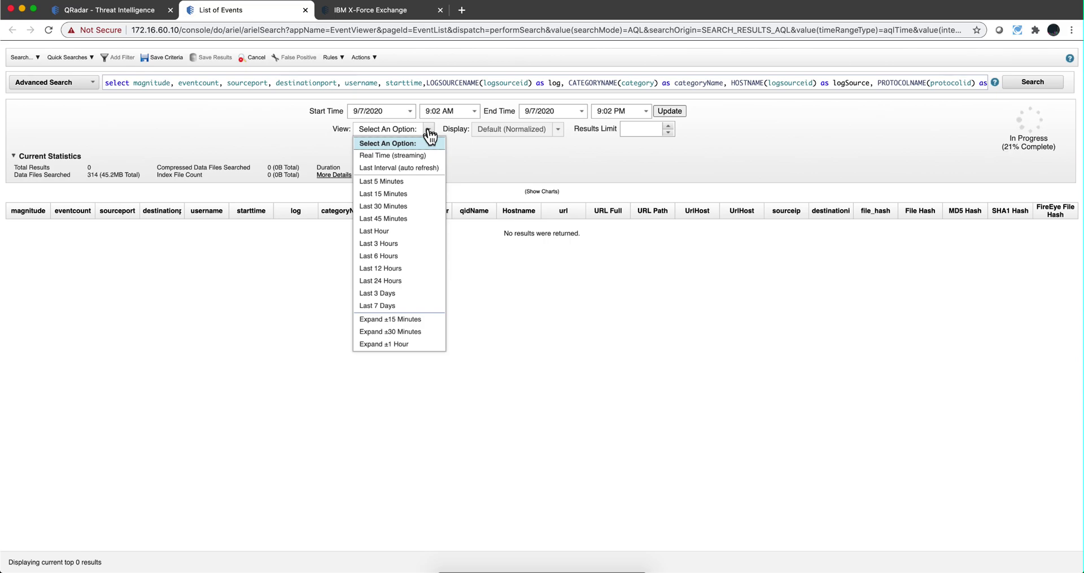
{"action": "left_click", "coordinate": [476, 270]}
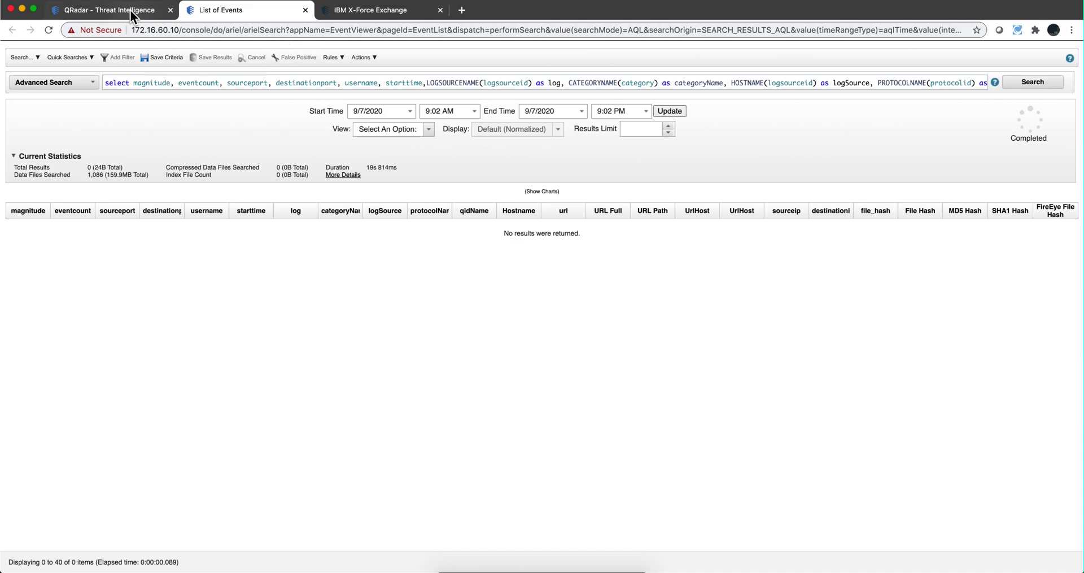
- Close the empty event results and view another collection's results, showing two Blue Coat TCP_HIT events
{"action": "left_click", "coordinate": [306, 10]}
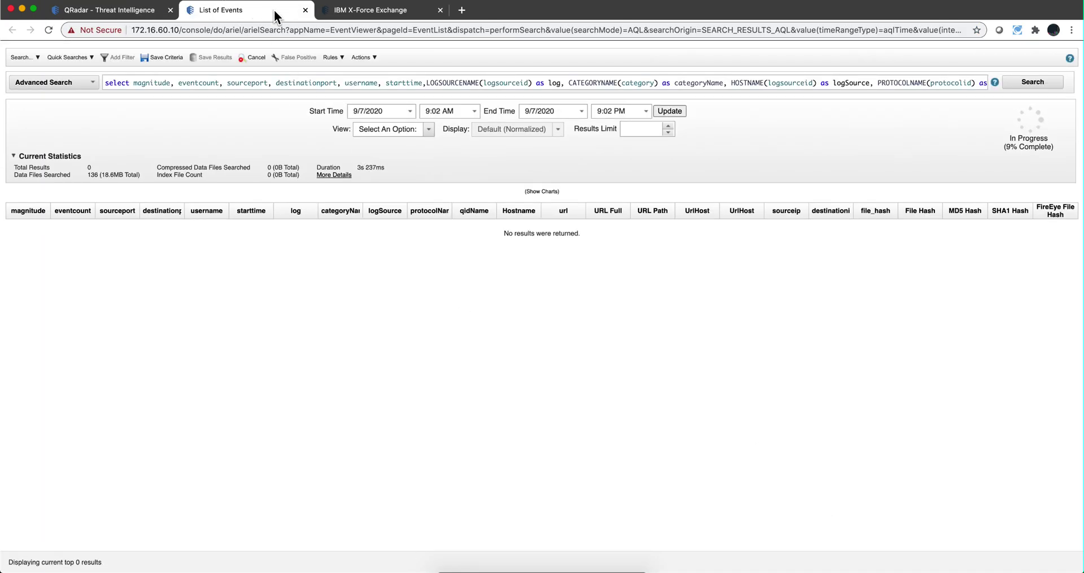
{"action": "left_click", "coordinate": [305, 10]}
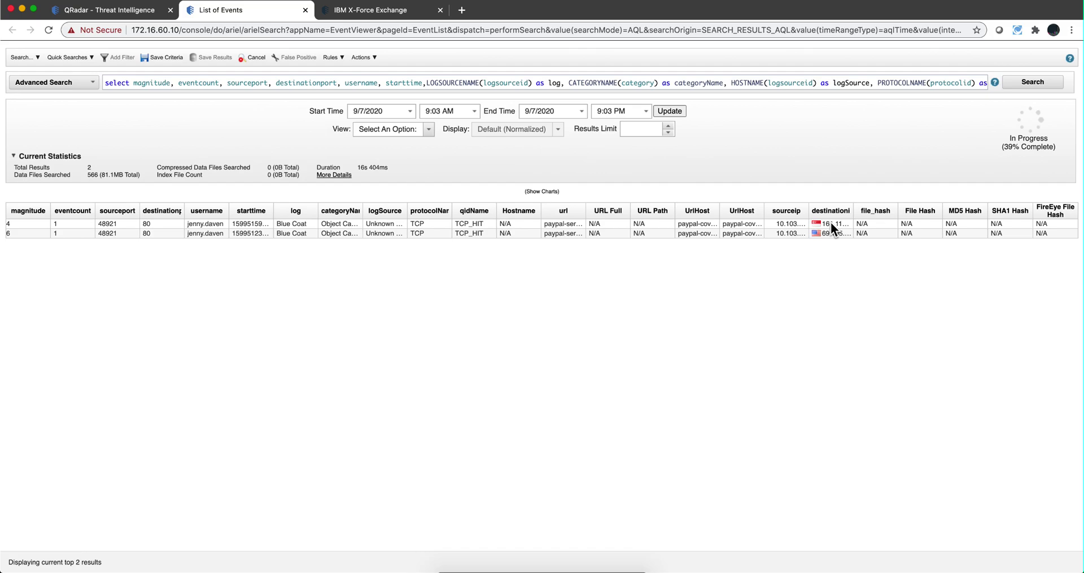
{"action": "mouse_move", "coordinate": [821, 225]}
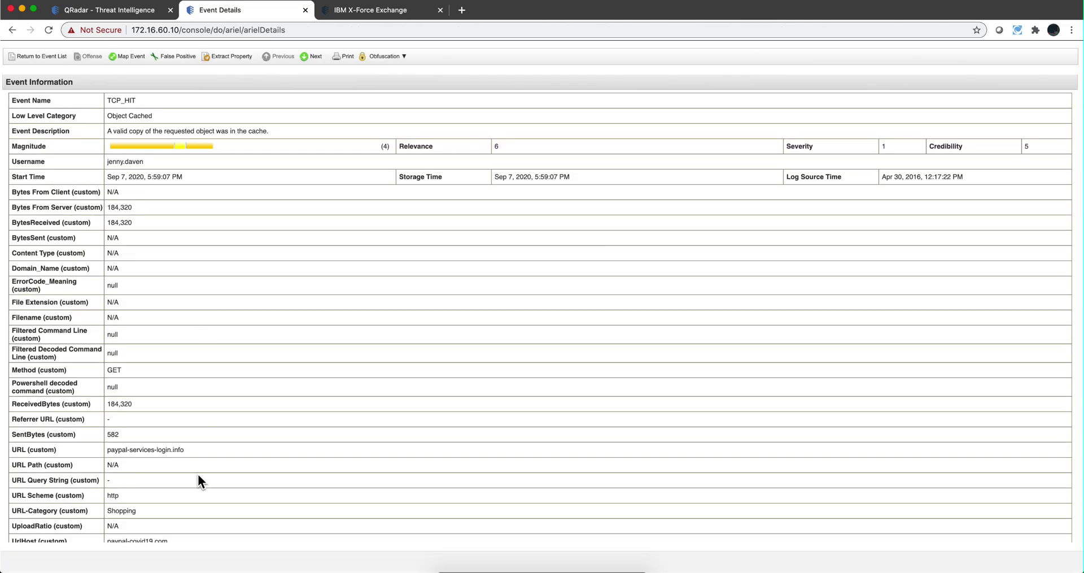
- Select the paypal-services-login.info URL in Event Details, then return to the event list
{"action": "left_click_drag", "start_coordinate": [190, 450], "coordinate": [79, 450]}
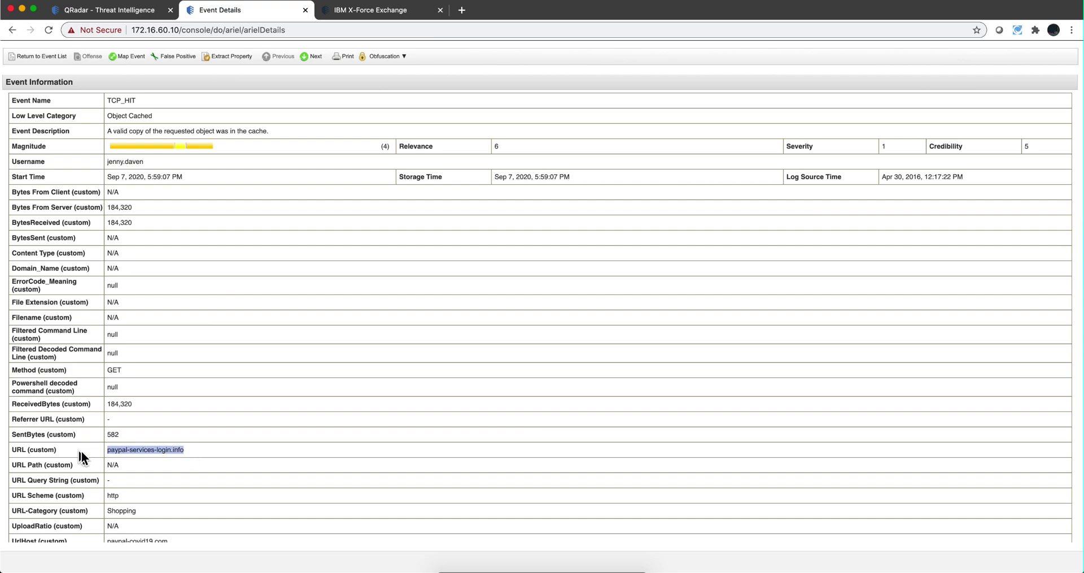
{"action": "scroll", "coordinate": [194, 461], "scroll_direction": "down", "scroll_amount": 1}
{"action": "scroll", "coordinate": [194, 460], "scroll_direction": "up", "scroll_amount": 1}
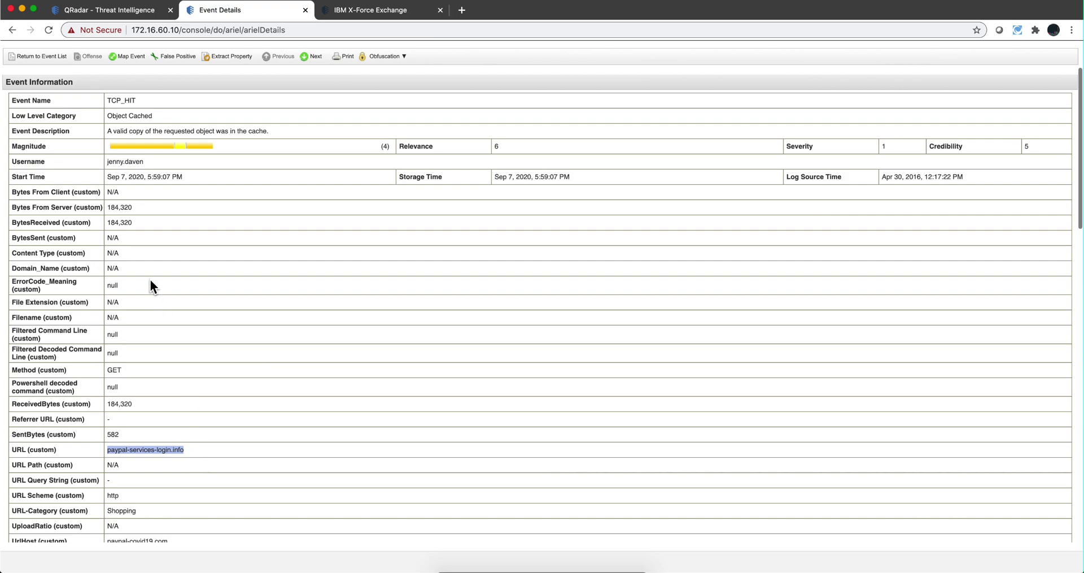
{"action": "left_click", "coordinate": [22, 52]}
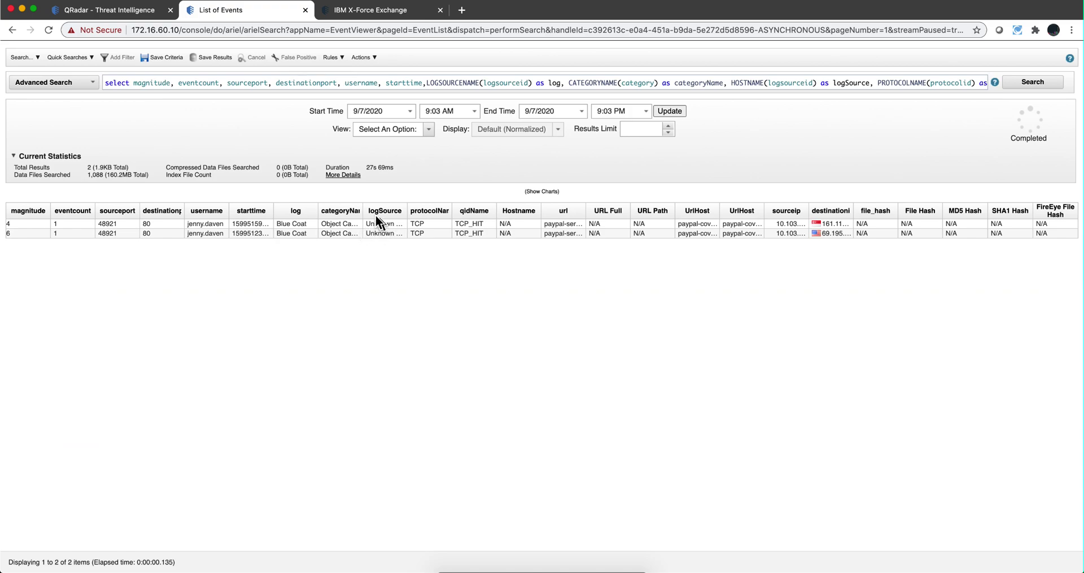
- Close the List of Events tab and the Paypal Squatting Campaign collection tab
{"action": "left_click", "coordinate": [305, 11]}
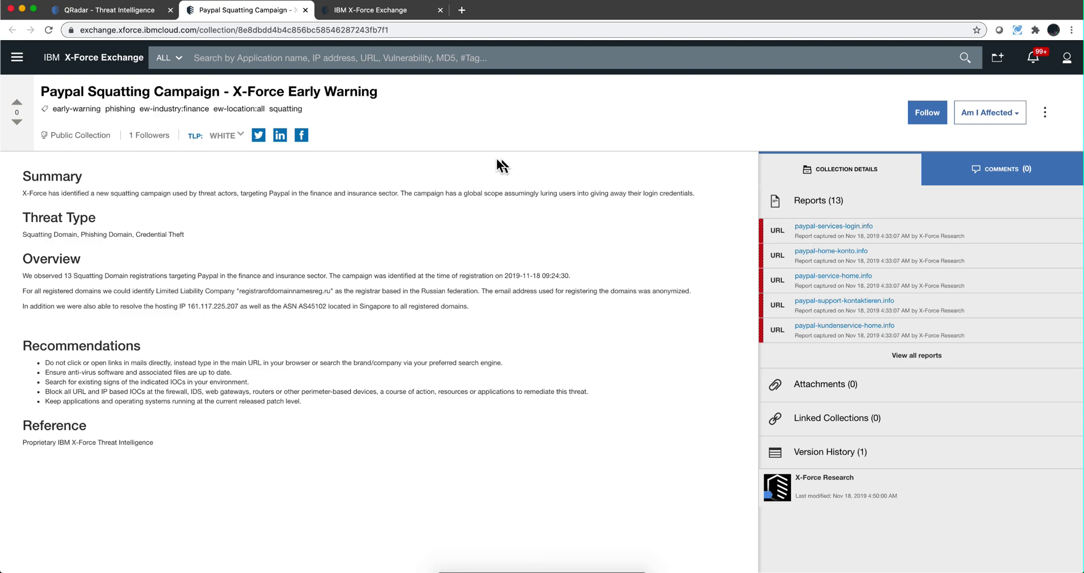
{"action": "left_click", "coordinate": [305, 10]}
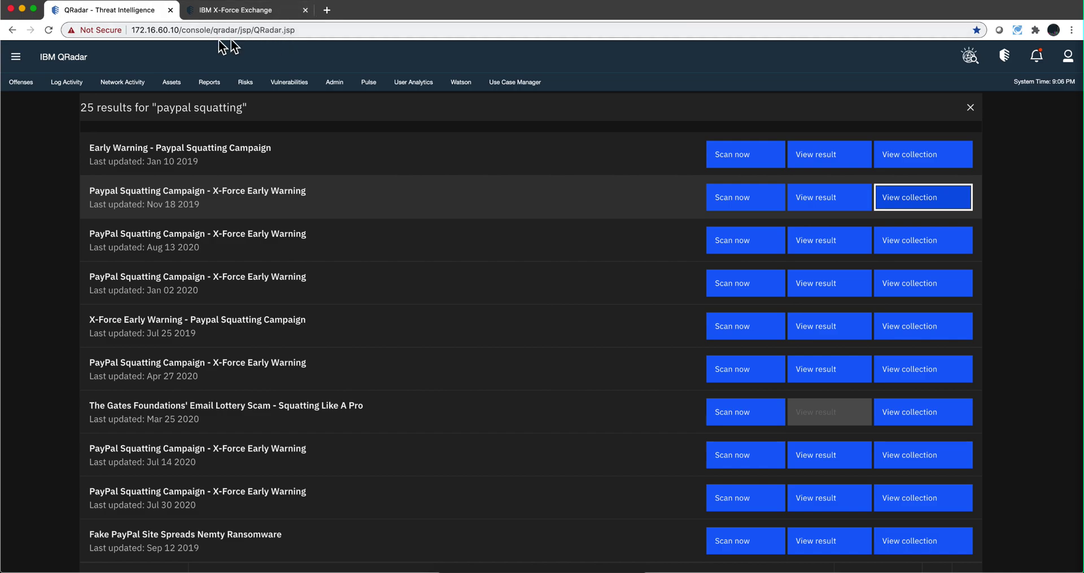
- Reopen Threat Intelligence from the main menu to show its Recent Collections home page
{"action": "left_click", "coordinate": [16, 57]}
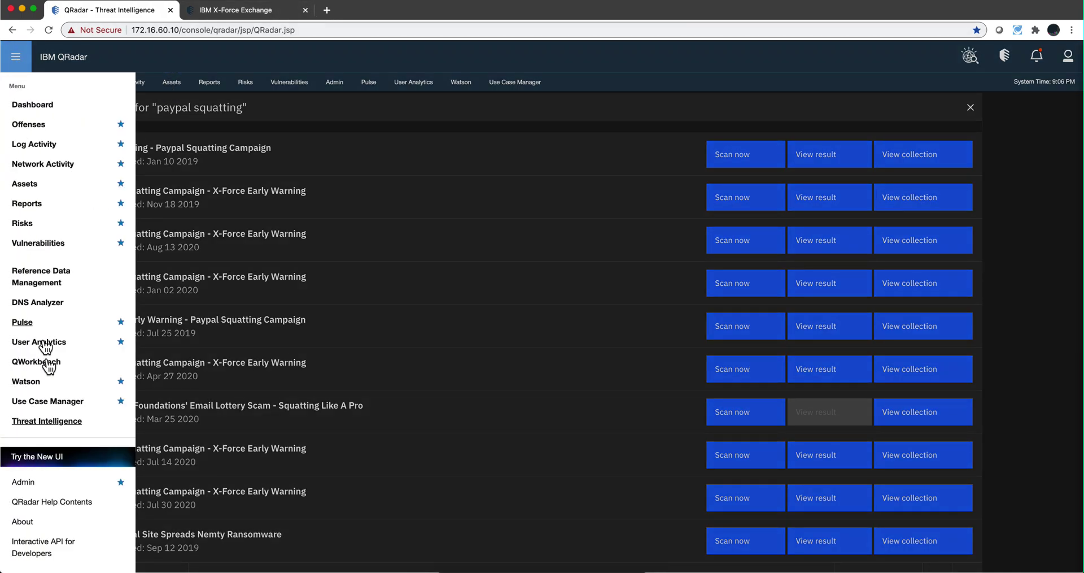
{"action": "left_click", "coordinate": [47, 421]}
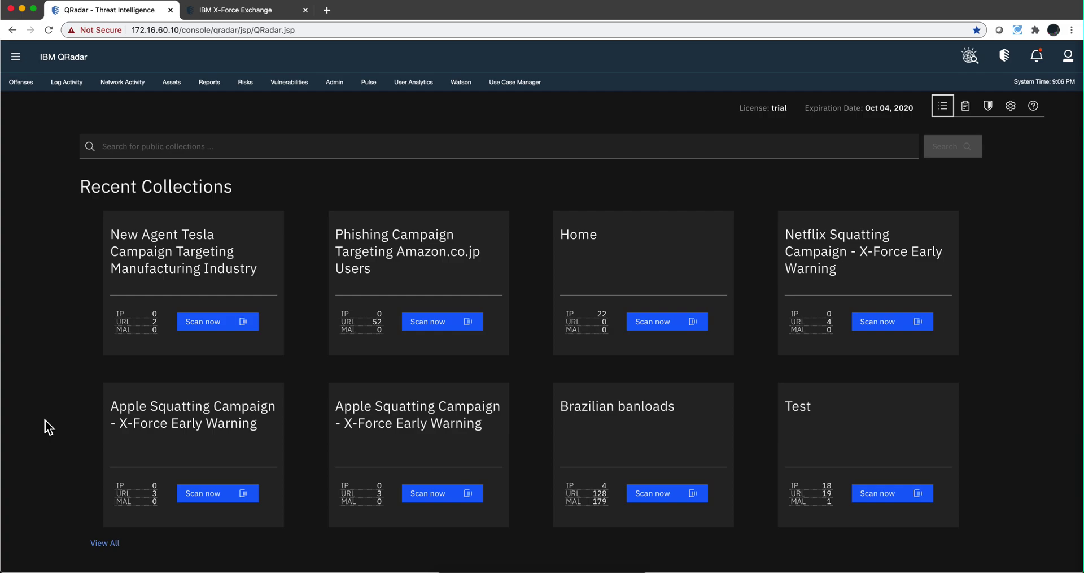
- In ATPF management, download the Scanning IPs feed now and group feeds by Feed Category
{"action": "left_click", "coordinate": [989, 106]}
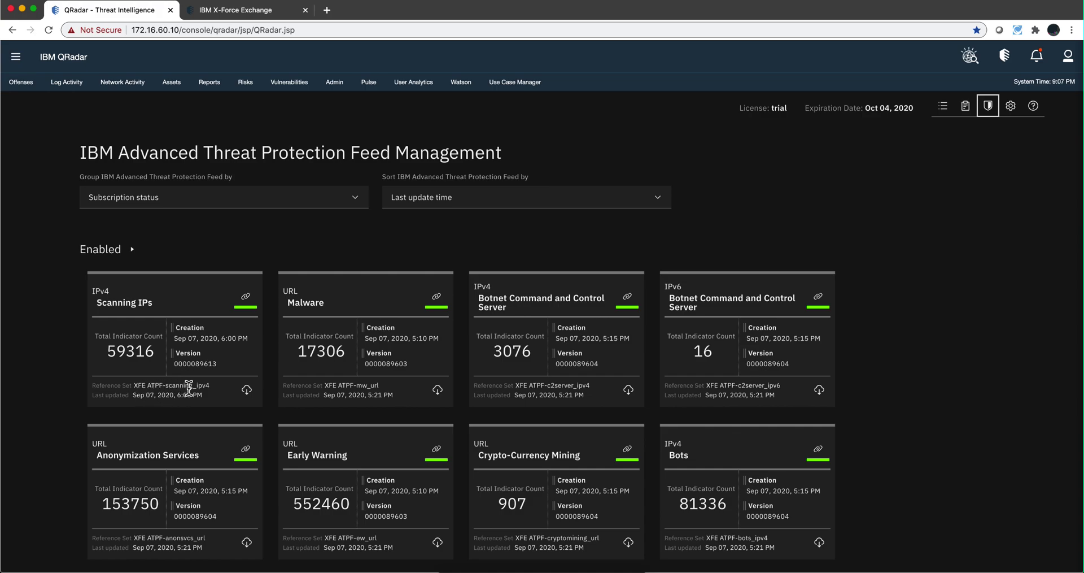
{"action": "left_click", "coordinate": [248, 391]}
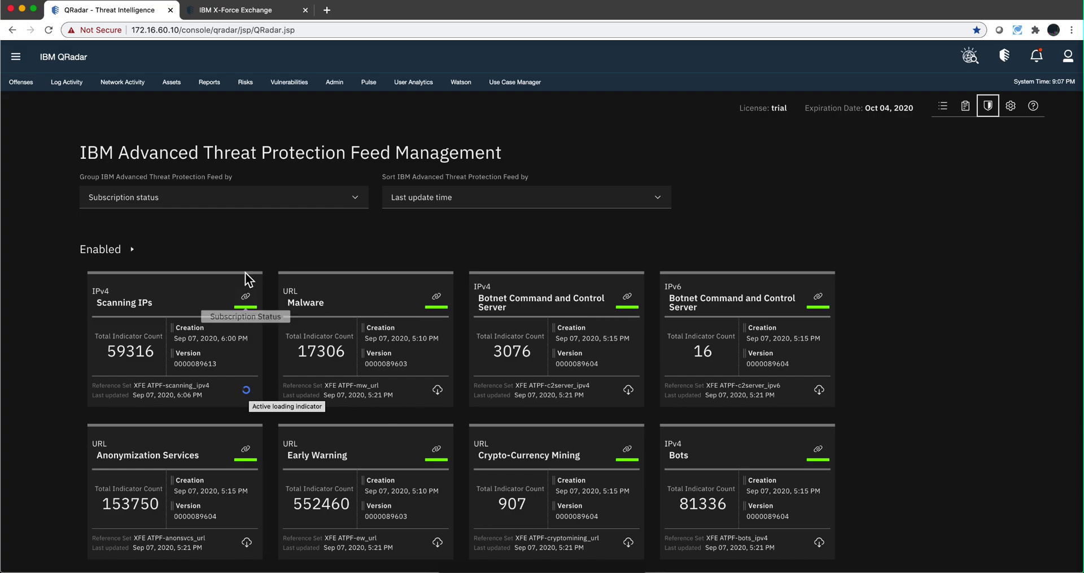
{"action": "left_click", "coordinate": [239, 200]}
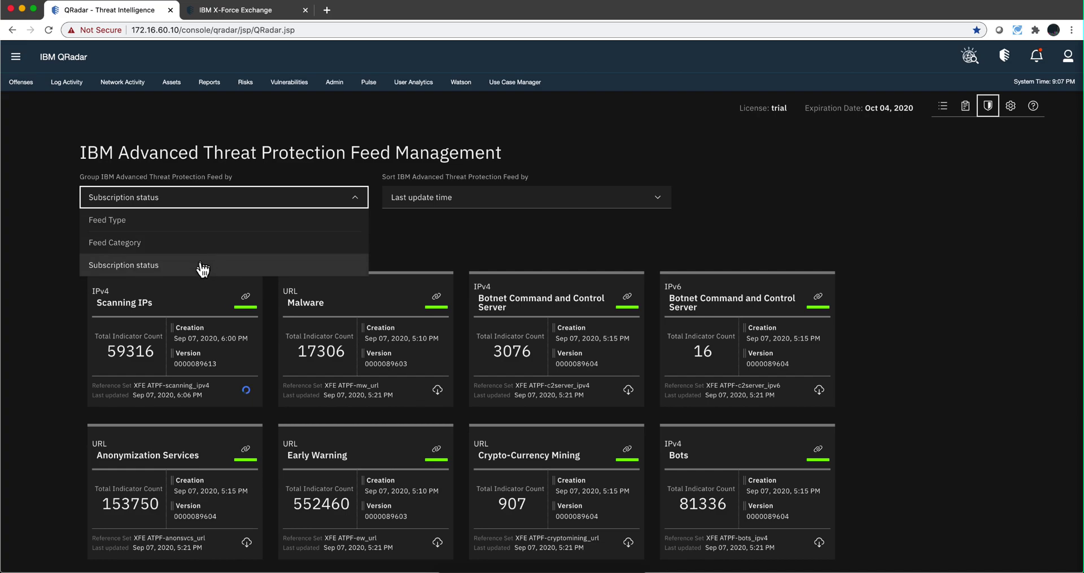
{"action": "left_click", "coordinate": [166, 220]}
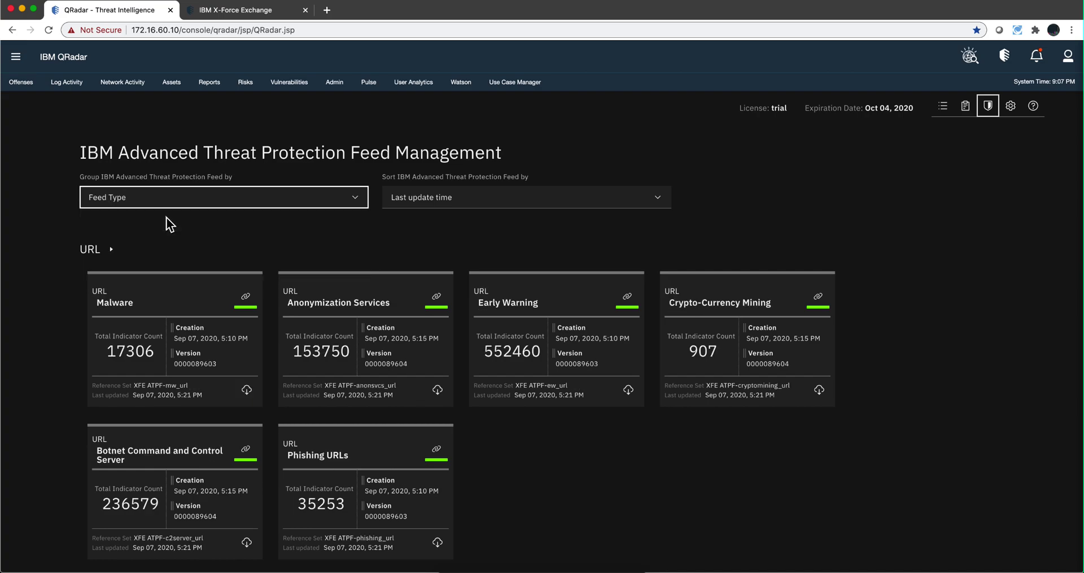
{"action": "left_click", "coordinate": [198, 205]}
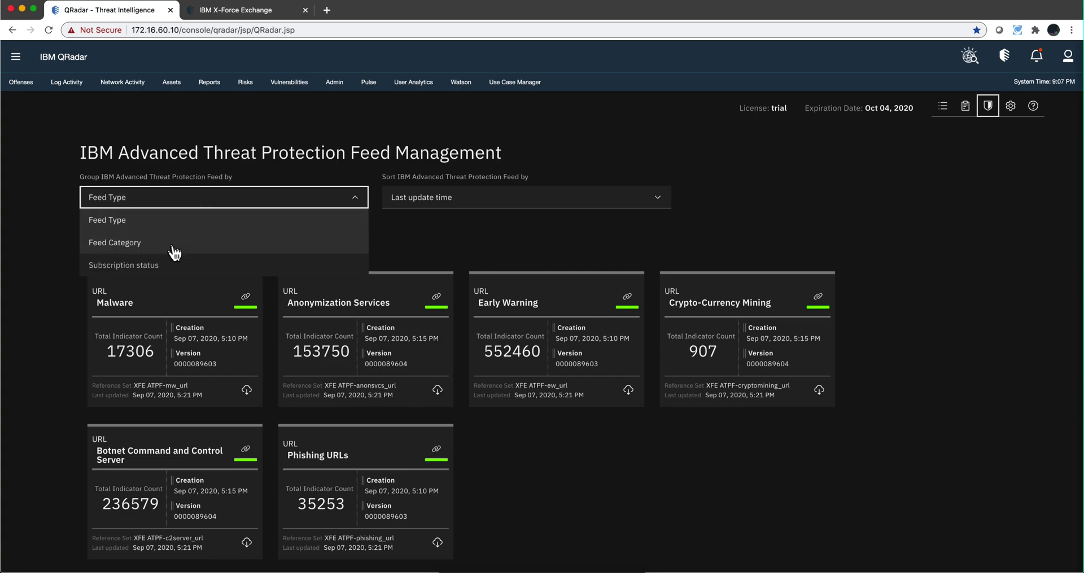
{"action": "left_click", "coordinate": [173, 244]}
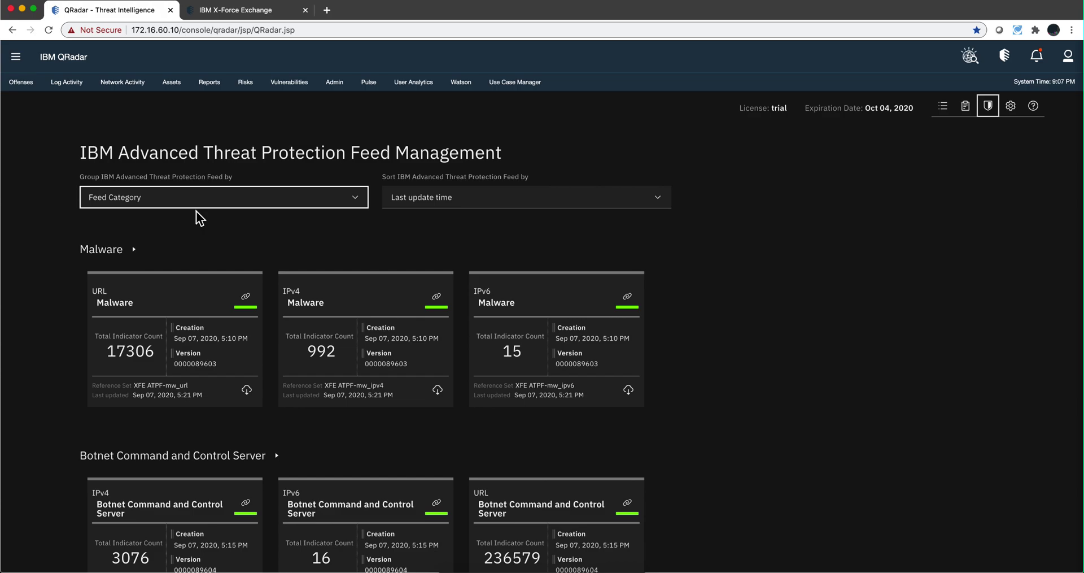
- Open Reference Set Management from the Admin console and reposition its window
{"action": "left_click", "coordinate": [335, 90]}
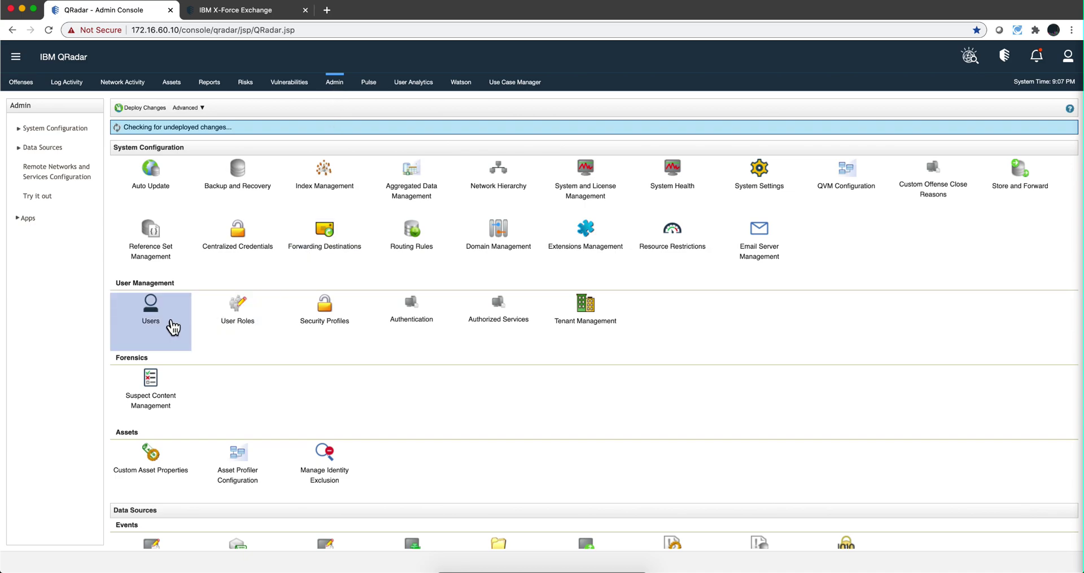
{"action": "left_click", "coordinate": [163, 247]}
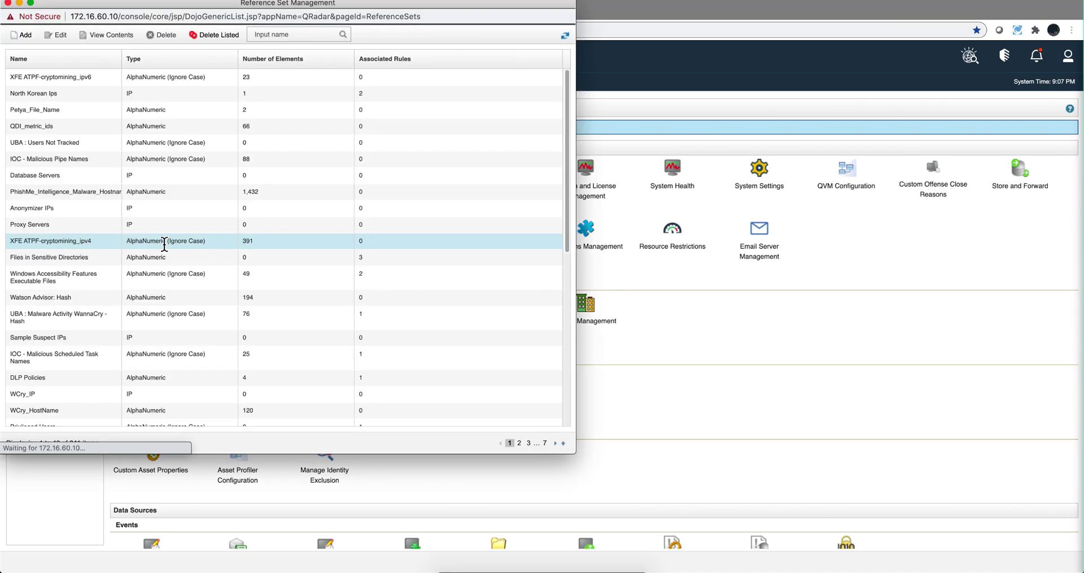
{"action": "left_click_drag", "start_coordinate": [209, 9], "coordinate": [297, 64]}
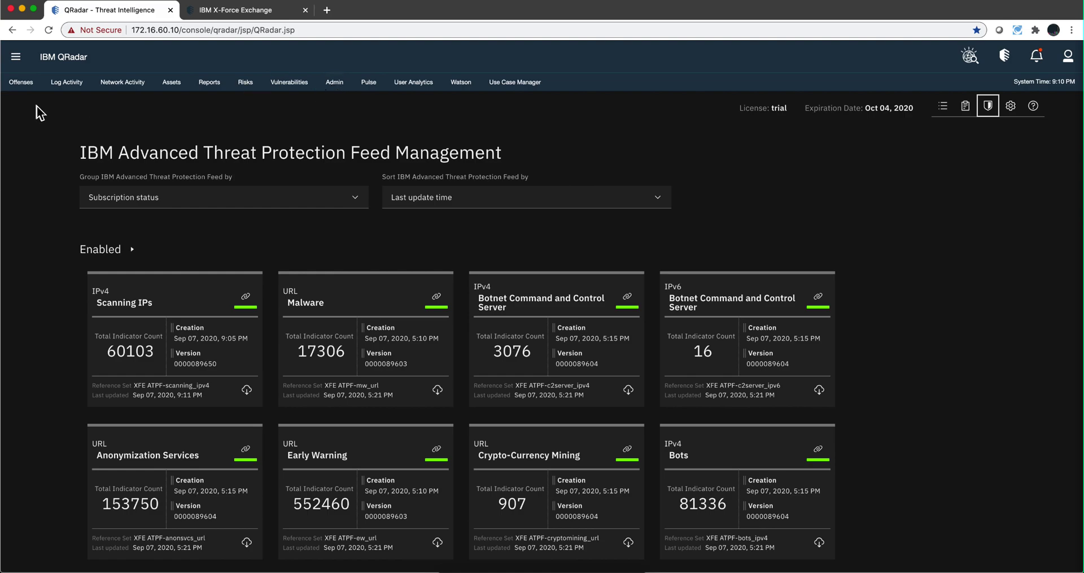
- Open Reference Data Management and browse to the XFE ATPF sets, e.g. scanning_ipv4 with 59699 entries
{"action": "left_click", "coordinate": [15, 58]}
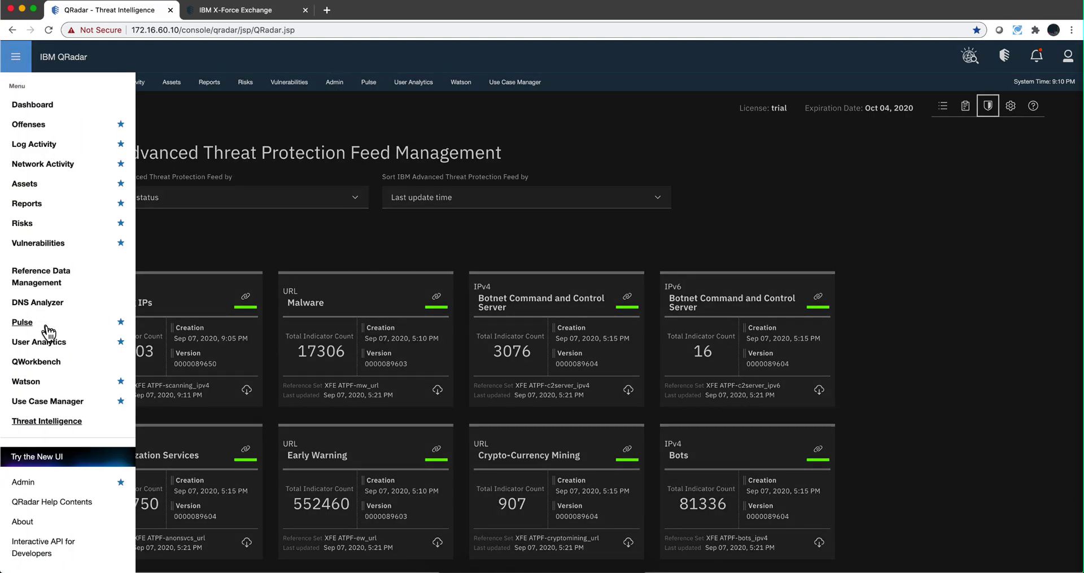
{"action": "left_click", "coordinate": [46, 278]}
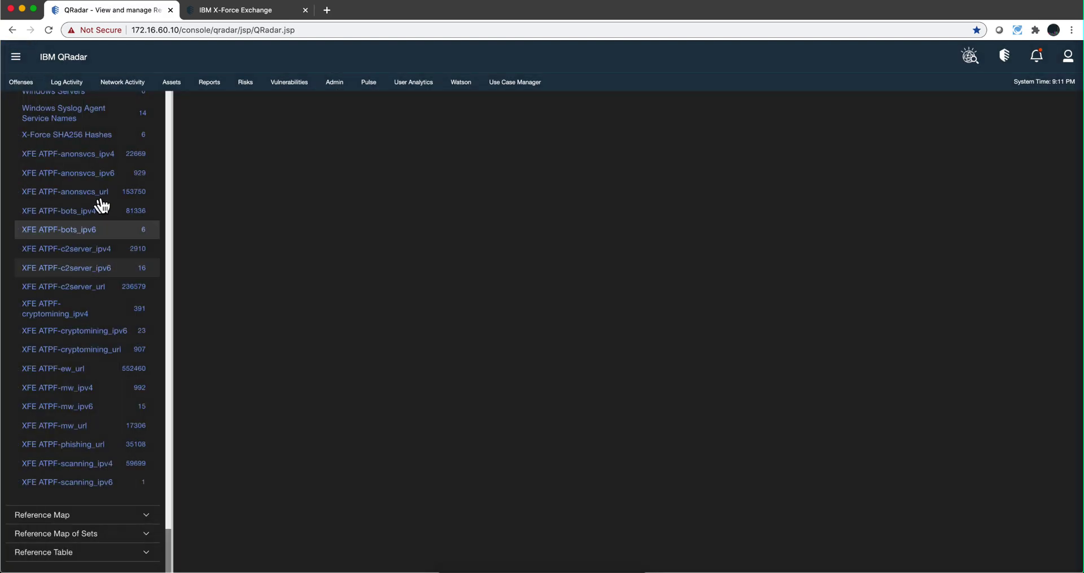
{"action": "scroll", "coordinate": [101, 207], "scroll_direction": "up", "scroll_amount": 10}
{"action": "scroll", "coordinate": [103, 203], "scroll_direction": "up", "scroll_amount": 20}
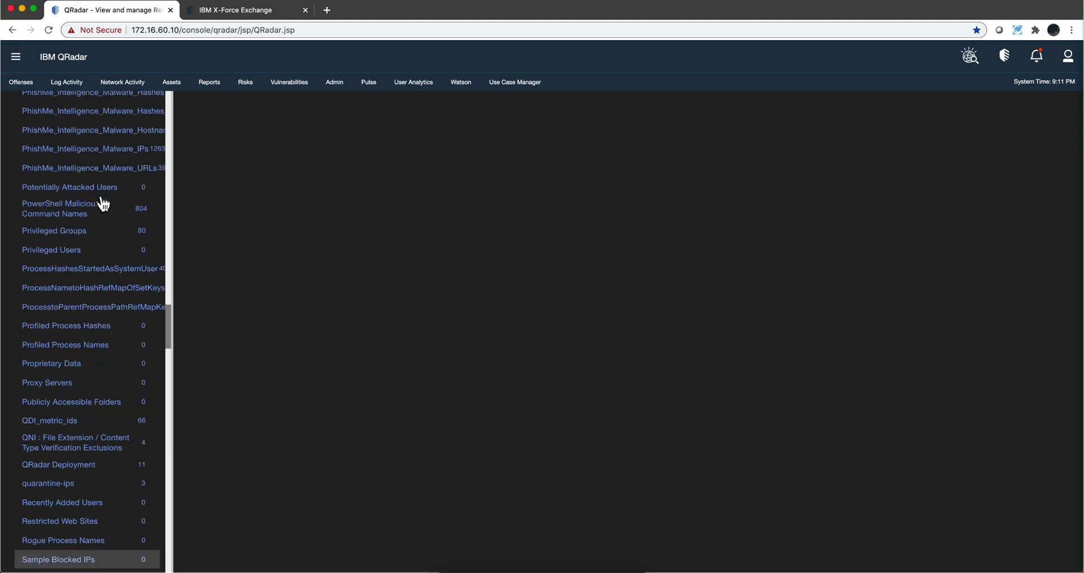
{"action": "scroll", "coordinate": [102, 204], "scroll_direction": "up", "scroll_amount": 15}
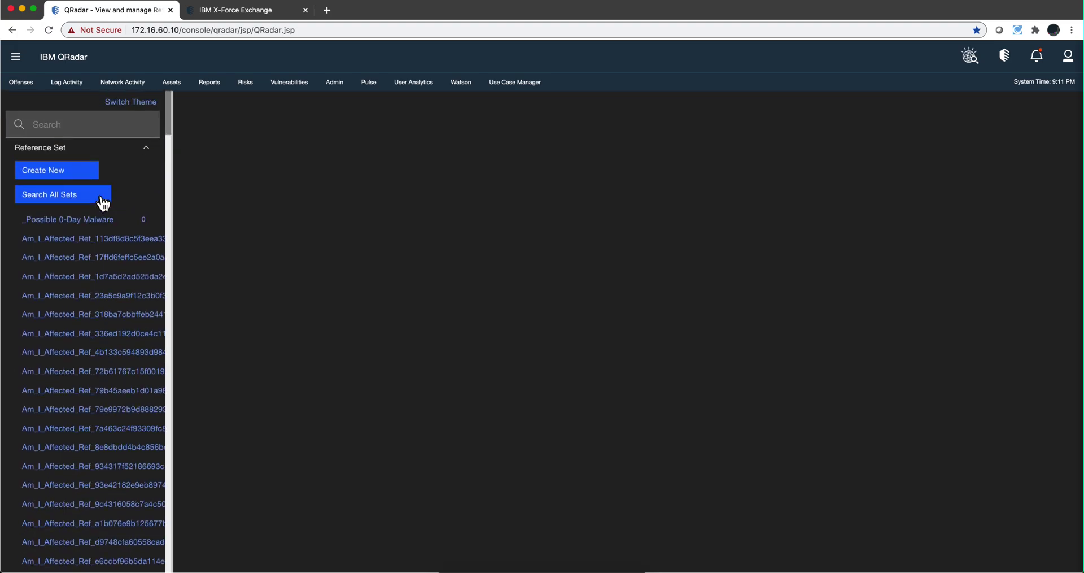
{"action": "scroll", "coordinate": [103, 204], "scroll_direction": "down", "scroll_amount": 20}
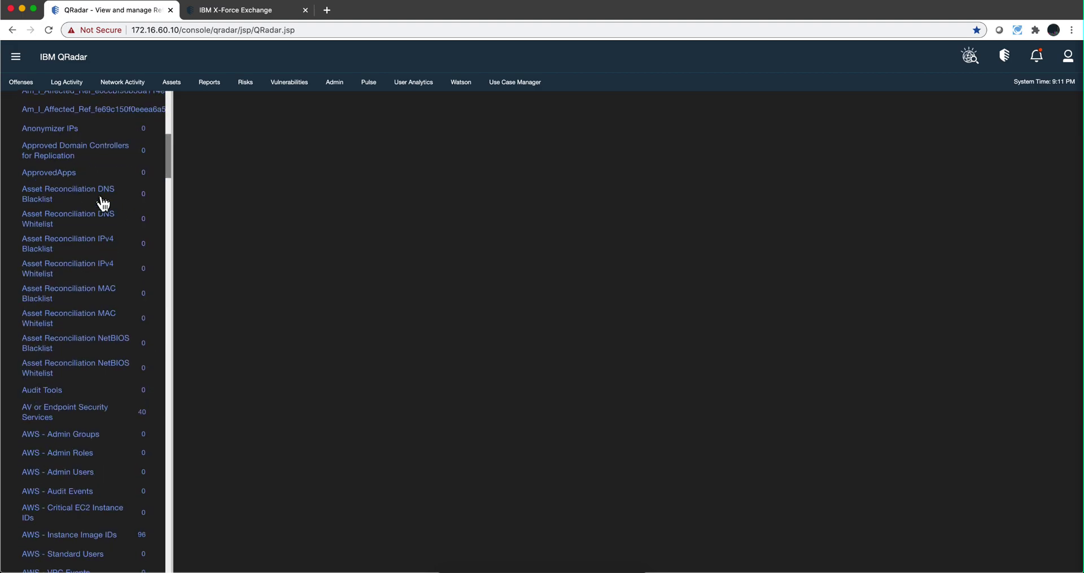
{"action": "scroll", "coordinate": [103, 204], "scroll_direction": "down", "scroll_amount": 20}
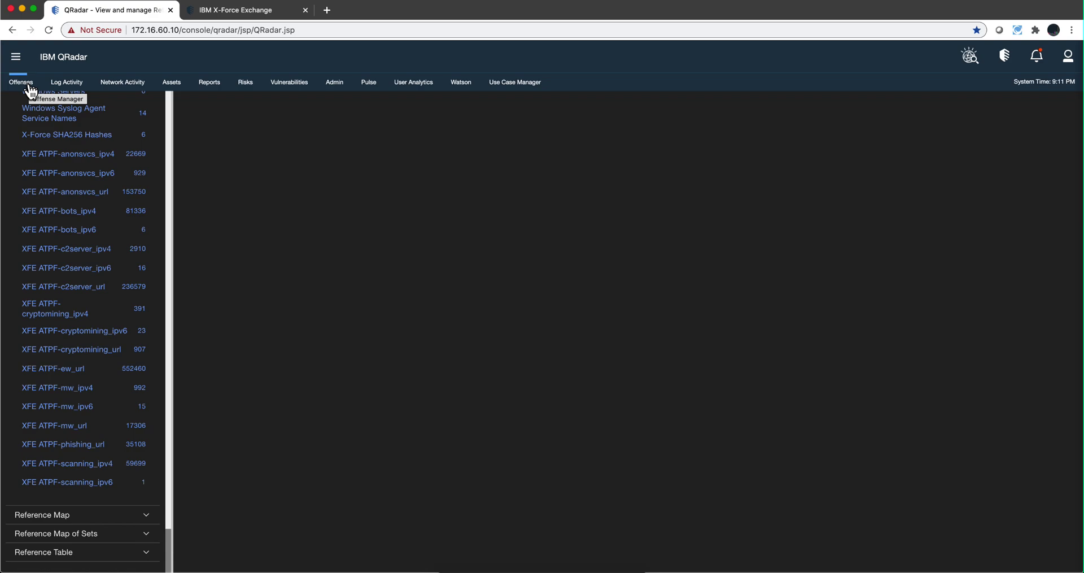
- Open the Treat Backdoor Trojans and Virus Events as Offenses rule from Offense 143's contributing rules
{"action": "left_click", "coordinate": [30, 89]}
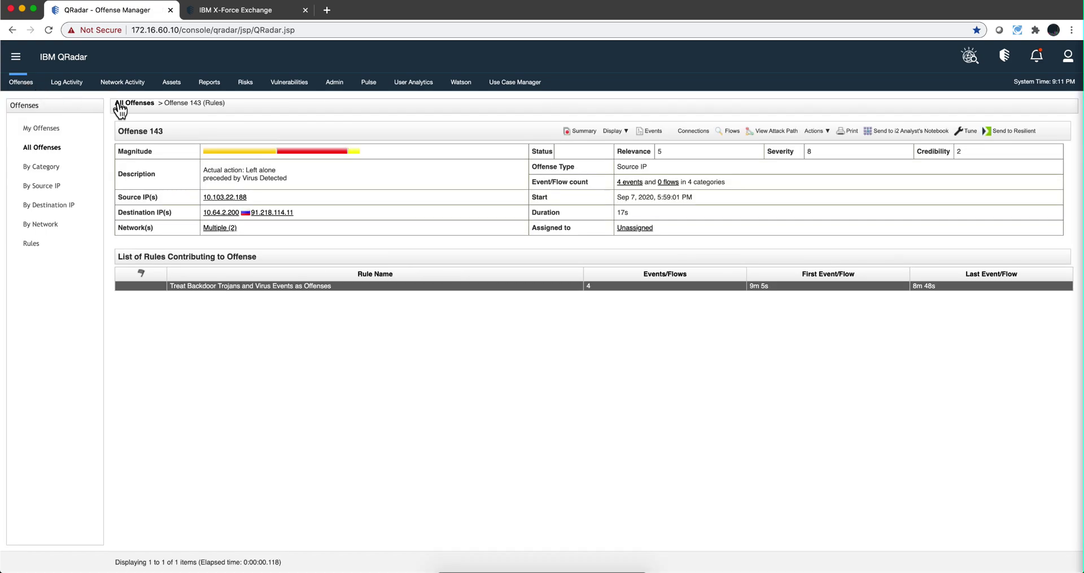
{"action": "left_click", "coordinate": [617, 131]}
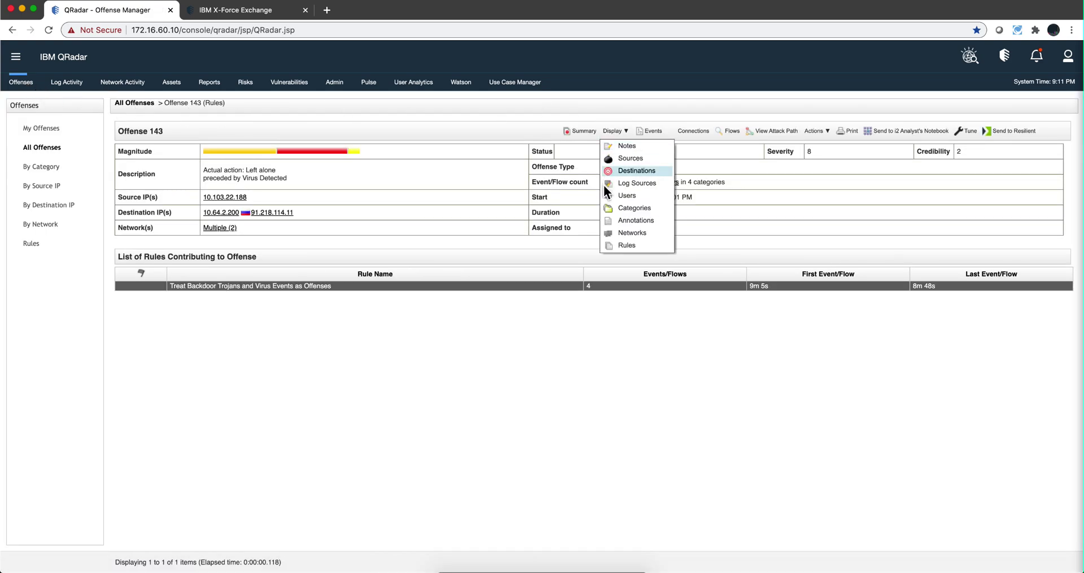
{"action": "left_click", "coordinate": [627, 245]}
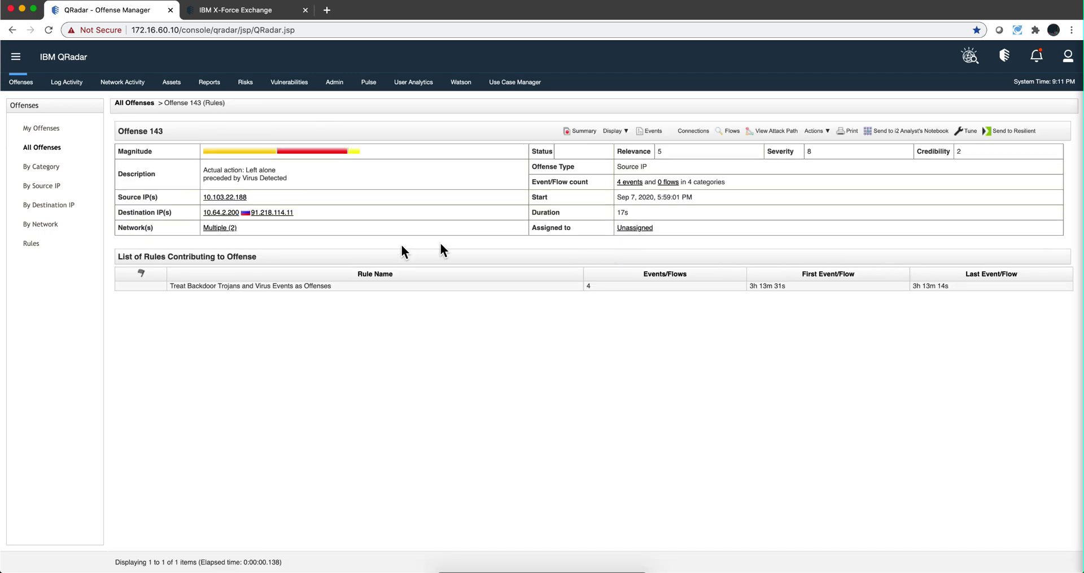
{"action": "left_click", "coordinate": [300, 286]}
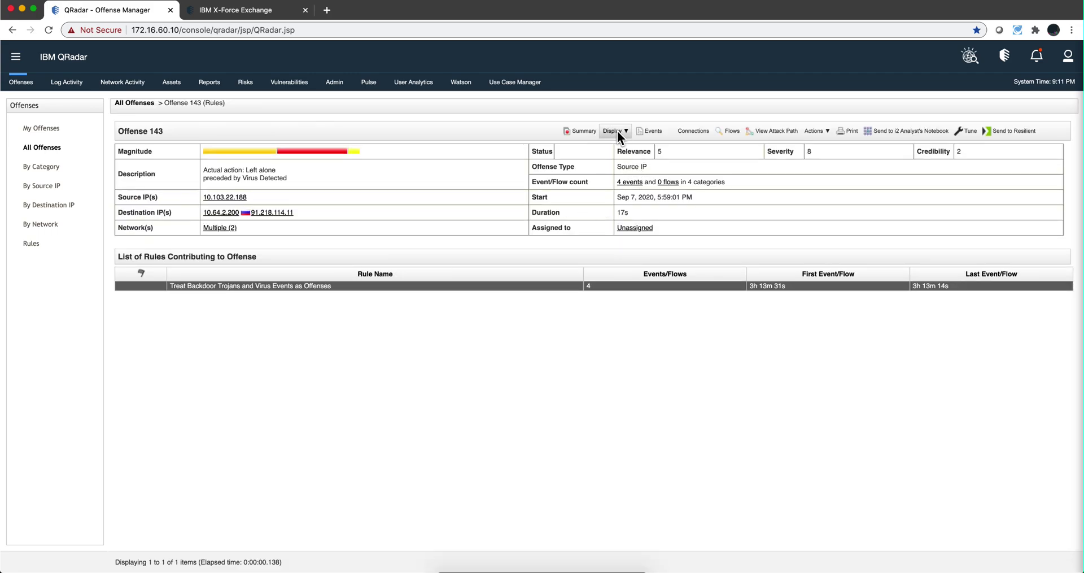
{"action": "double_click", "coordinate": [357, 286]}
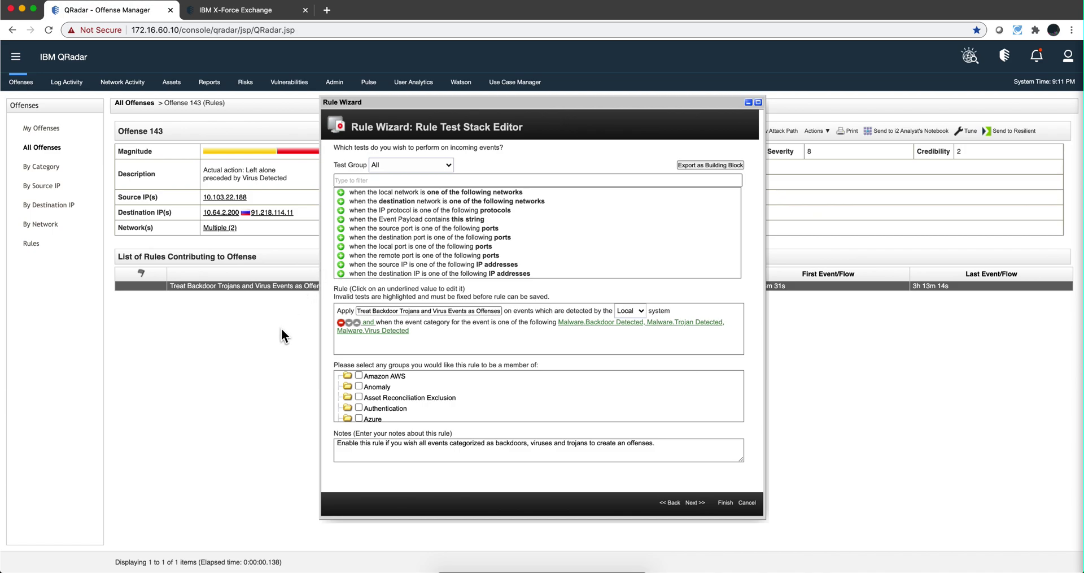
- Filter the rule tests by 'refere' and add the 'contained in any of these reference set(s)' test
{"action": "left_click", "coordinate": [350, 180]}
{"action": "type", "text": "reference"}
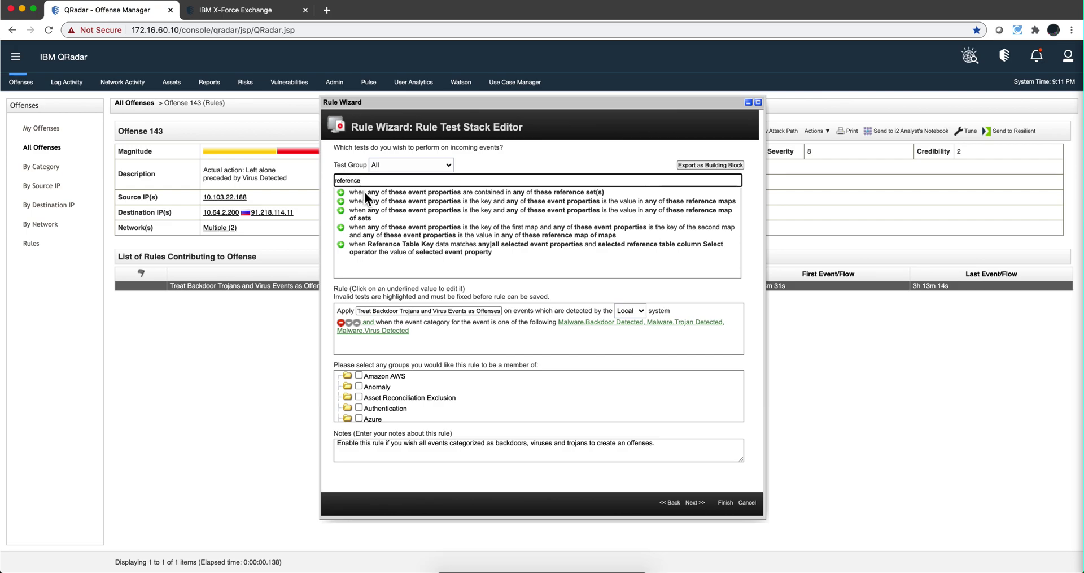
{"action": "left_click", "coordinate": [341, 192]}
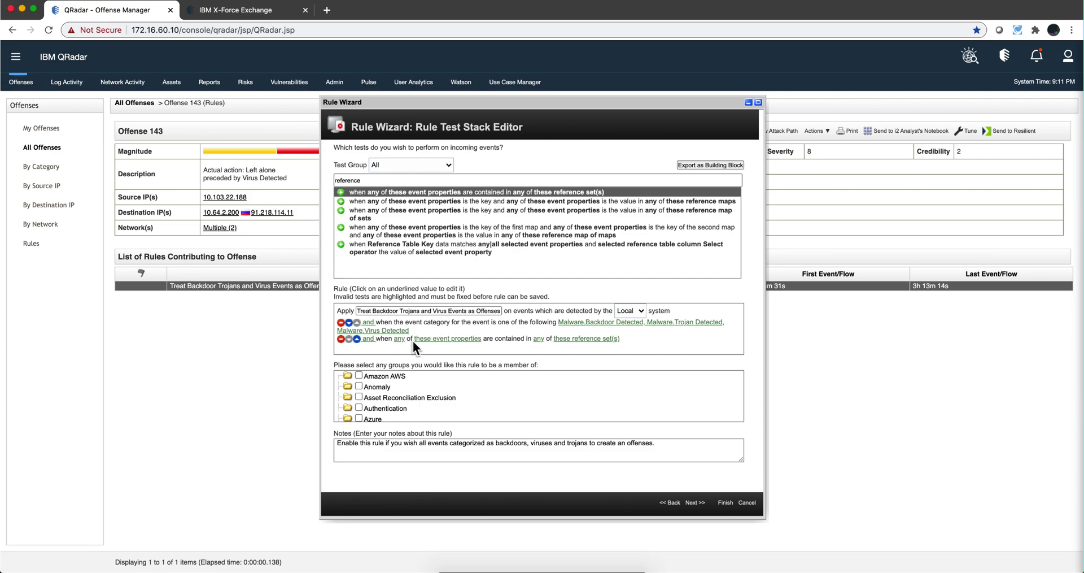
- Set the test's event property to URL (custom)
{"action": "left_click", "coordinate": [434, 339]}
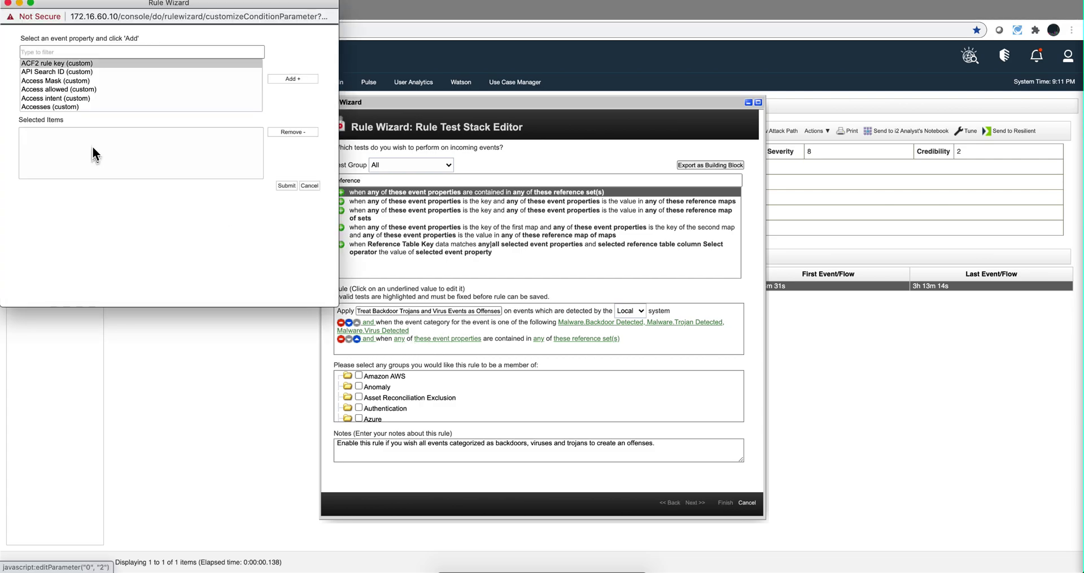
{"action": "left_click", "coordinate": [90, 52]}
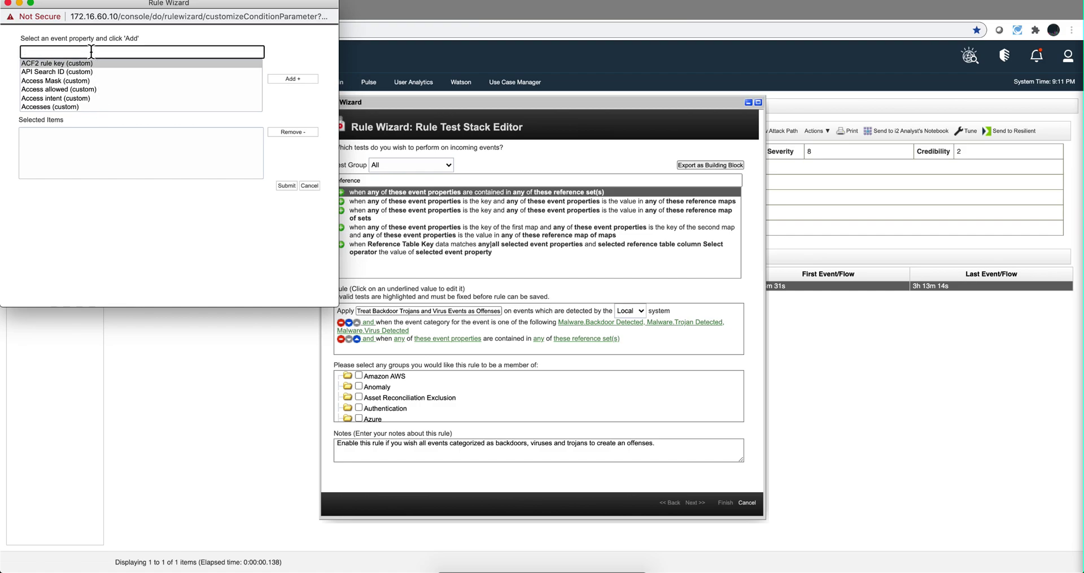
{"action": "type", "text": "URL"}
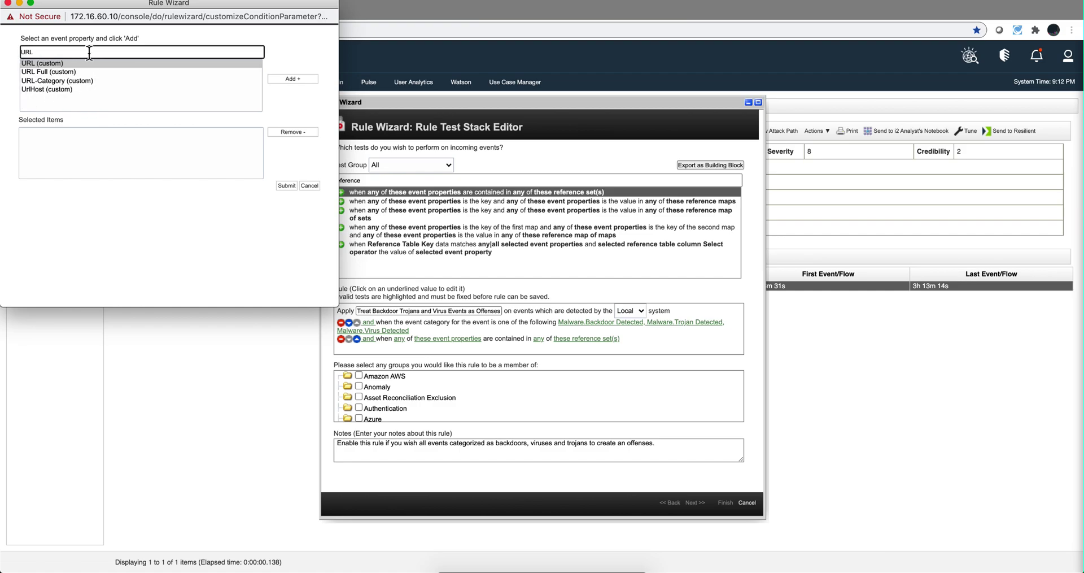
{"action": "left_click", "coordinate": [74, 63]}
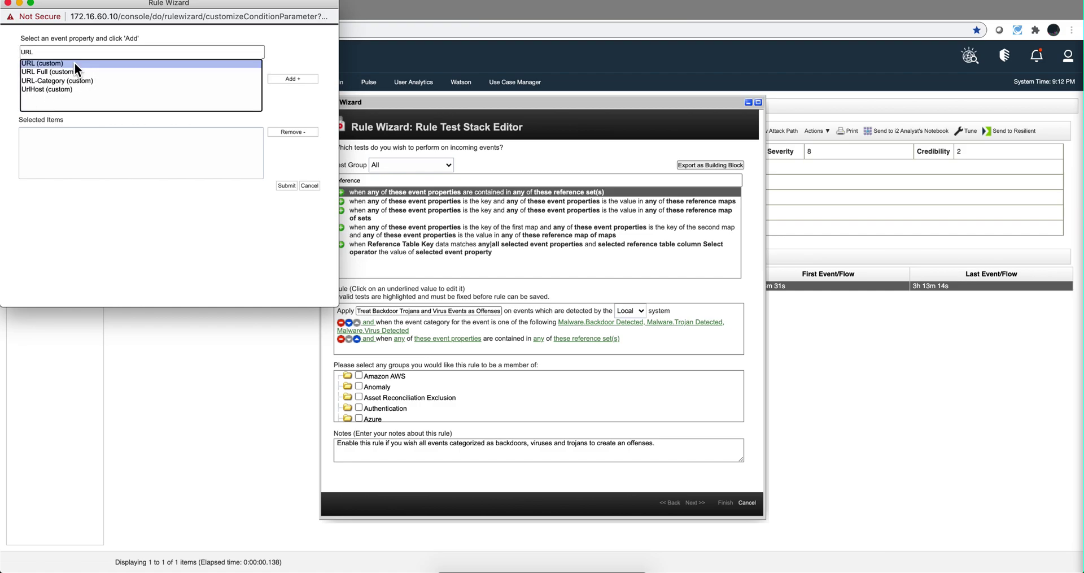
{"action": "left_click", "coordinate": [297, 77]}
{"action": "left_click", "coordinate": [289, 186]}
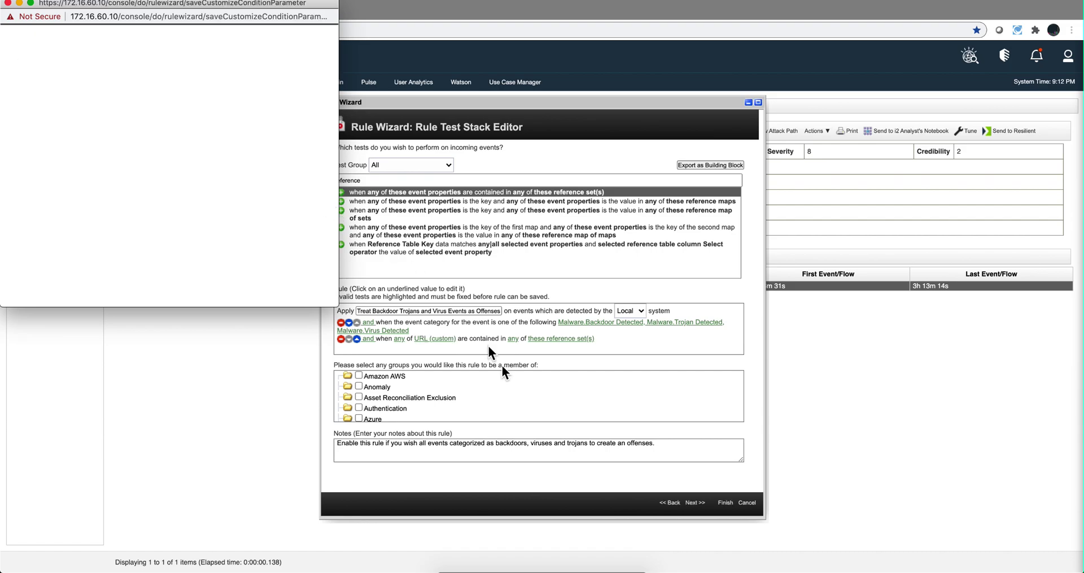
- Set the test's reference set to XFE ATPF-scanning_ipv4
{"action": "left_click", "coordinate": [565, 339]}
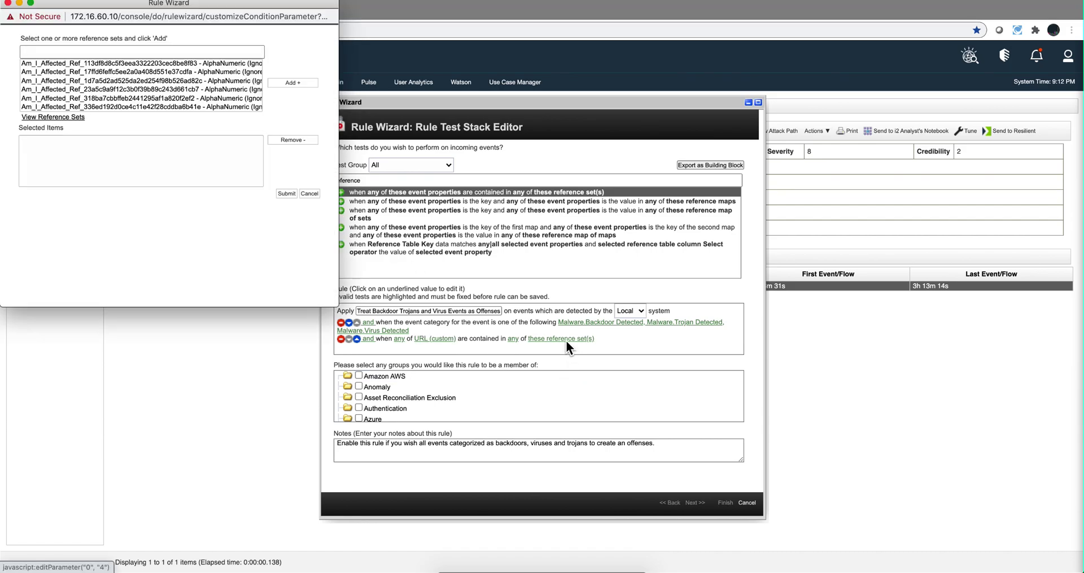
{"action": "scroll", "coordinate": [193, 74], "scroll_direction": "down", "scroll_amount": 10}
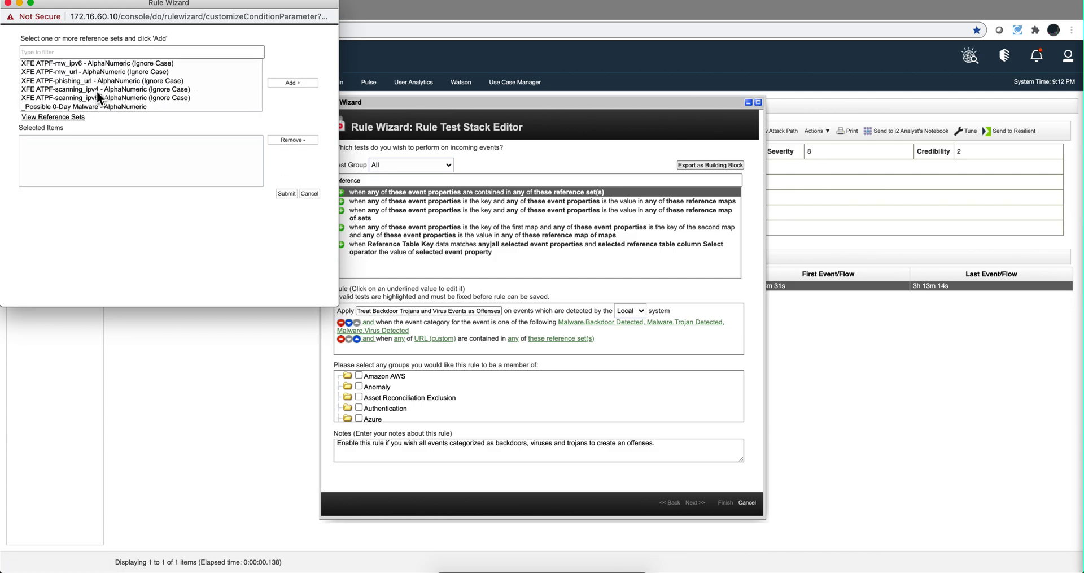
{"action": "scroll", "coordinate": [79, 88], "scroll_direction": "up", "scroll_amount": 2}
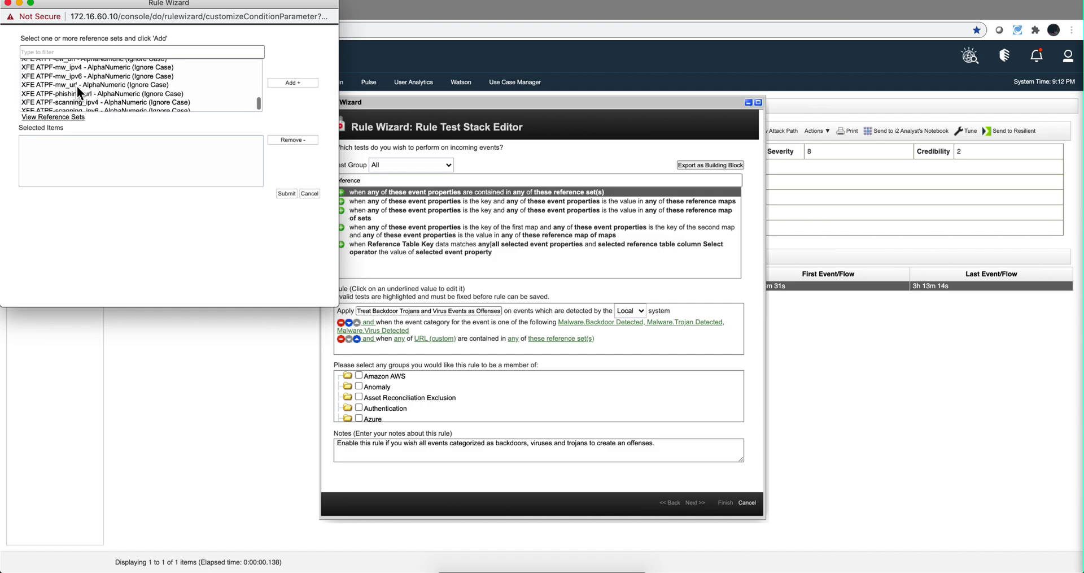
{"action": "scroll", "coordinate": [77, 86], "scroll_direction": "up", "scroll_amount": 3}
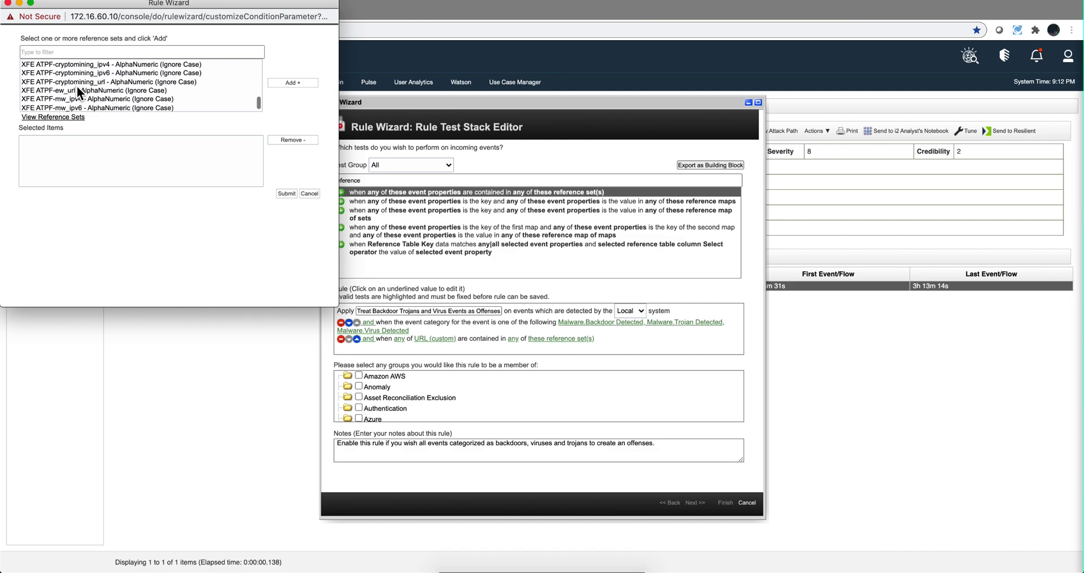
{"action": "scroll", "coordinate": [77, 86], "scroll_direction": "up", "scroll_amount": 5}
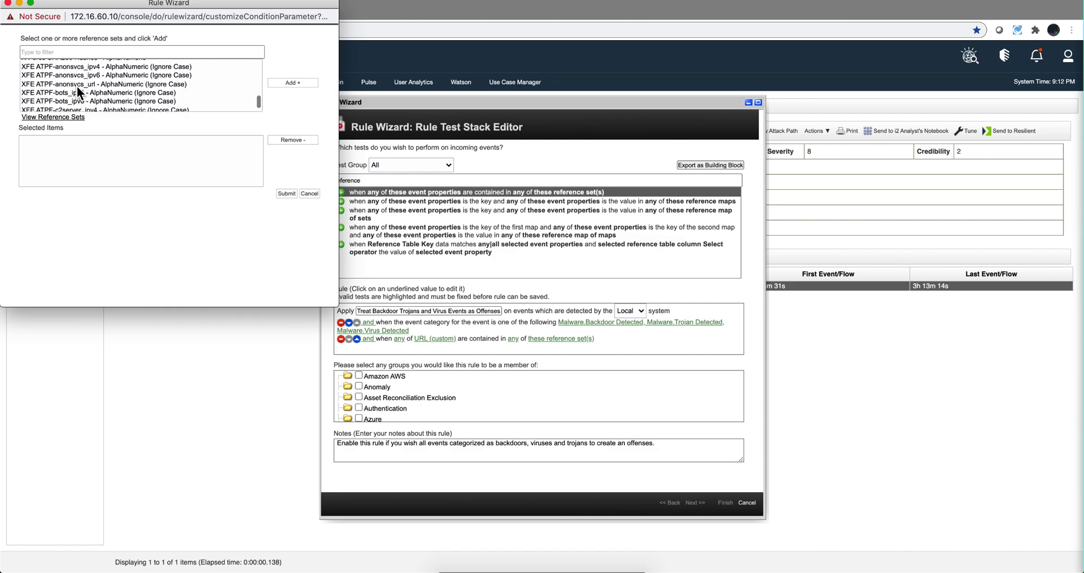
{"action": "scroll", "coordinate": [77, 85], "scroll_direction": "up", "scroll_amount": 2}
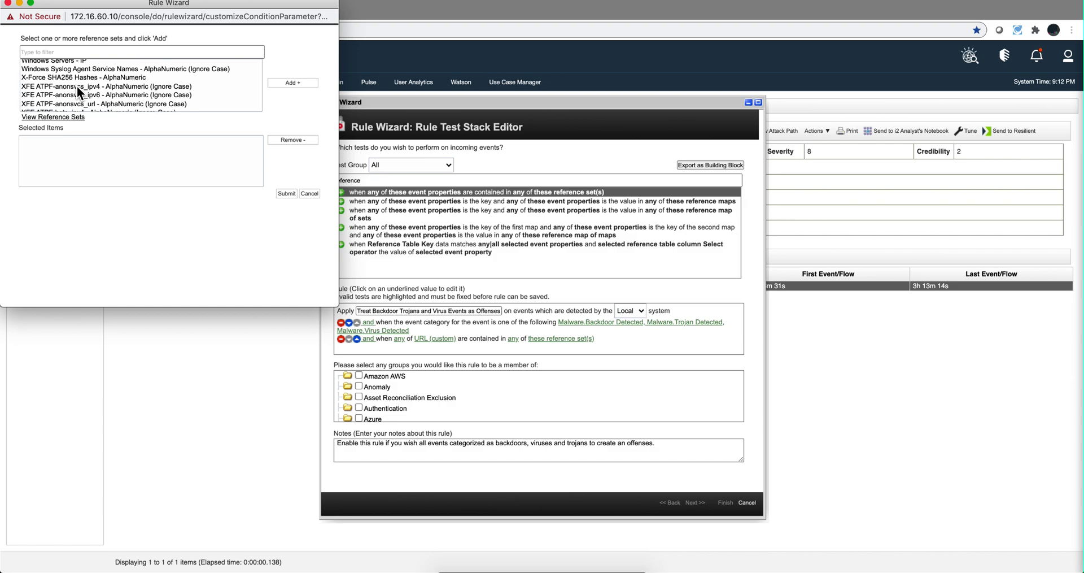
{"action": "scroll", "coordinate": [77, 86], "scroll_direction": "down", "scroll_amount": 10}
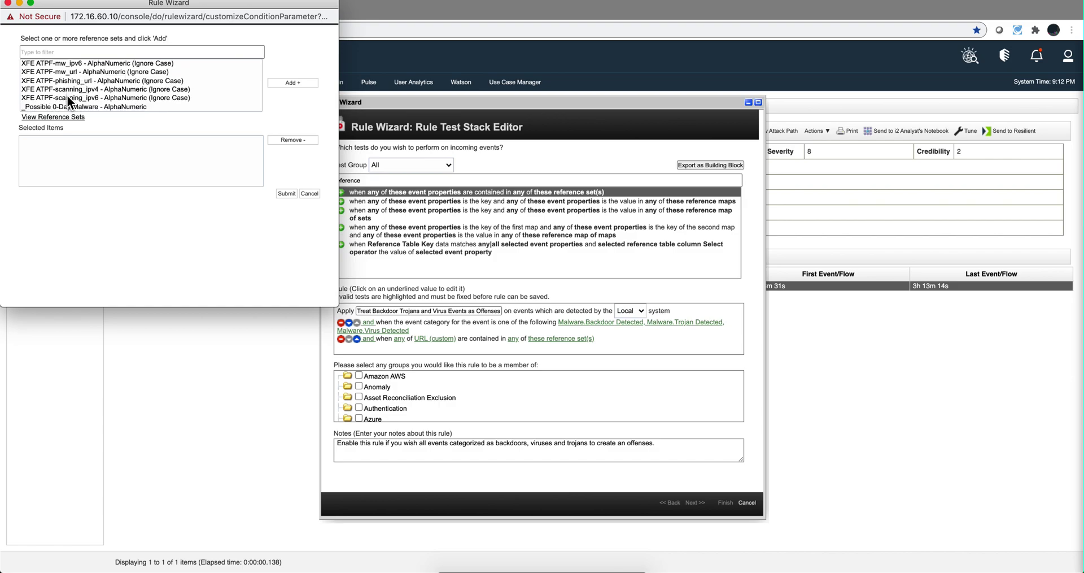
{"action": "double_click", "coordinate": [70, 90]}
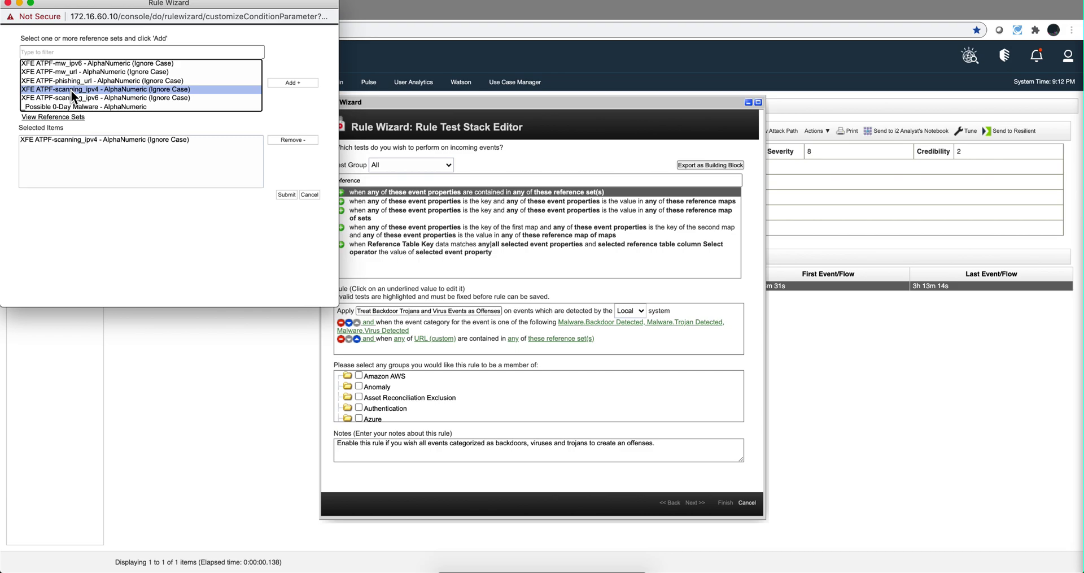
{"action": "left_click", "coordinate": [287, 194]}
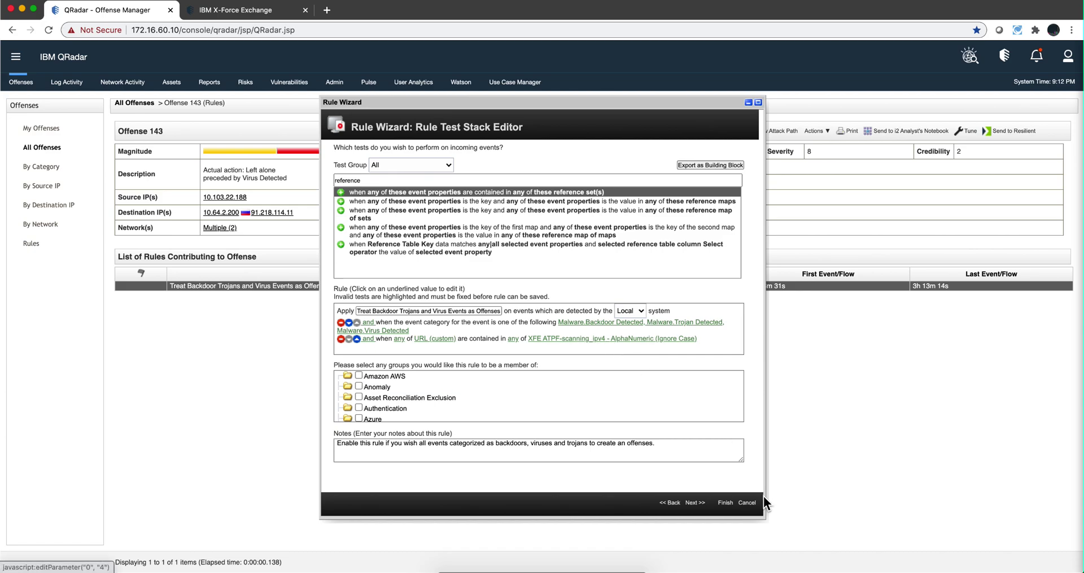
- Discard the rule edits and return to the Threat Intelligence app's feed management page
{"action": "left_click", "coordinate": [748, 503]}
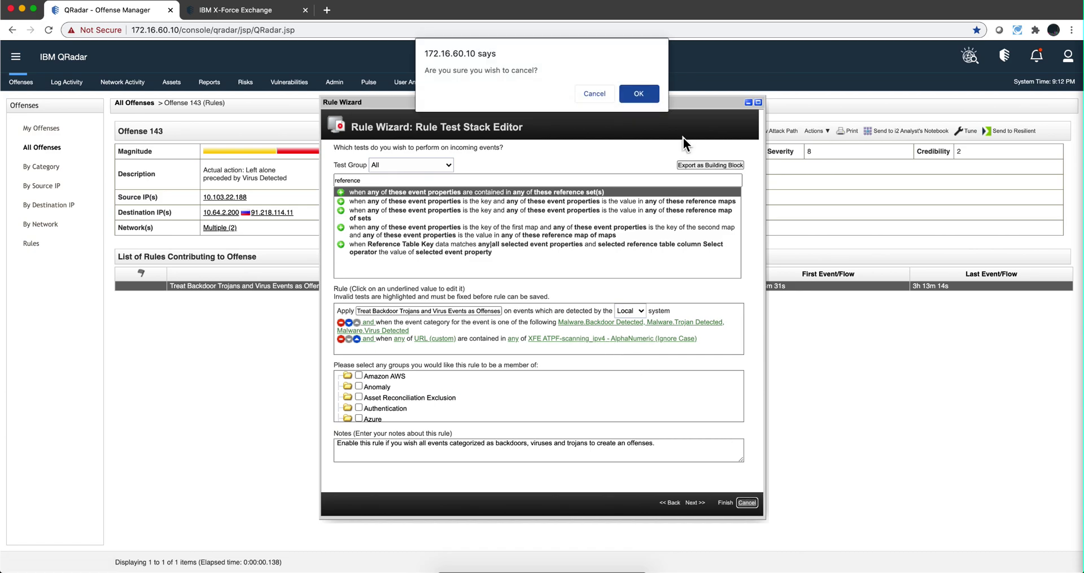
{"action": "left_click", "coordinate": [641, 94]}
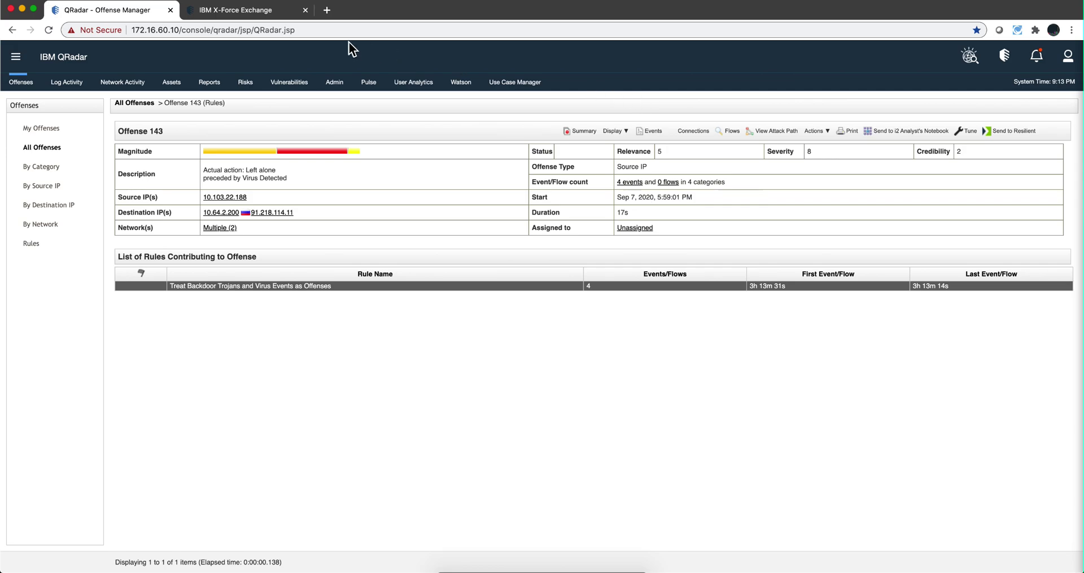
{"action": "left_click", "coordinate": [14, 63]}
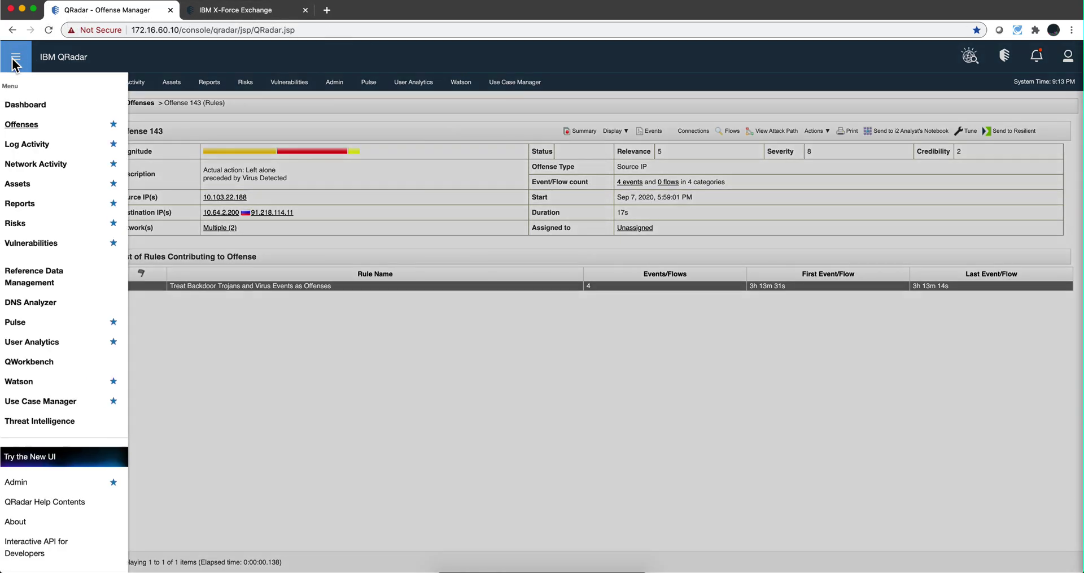
{"action": "left_click", "coordinate": [55, 421]}
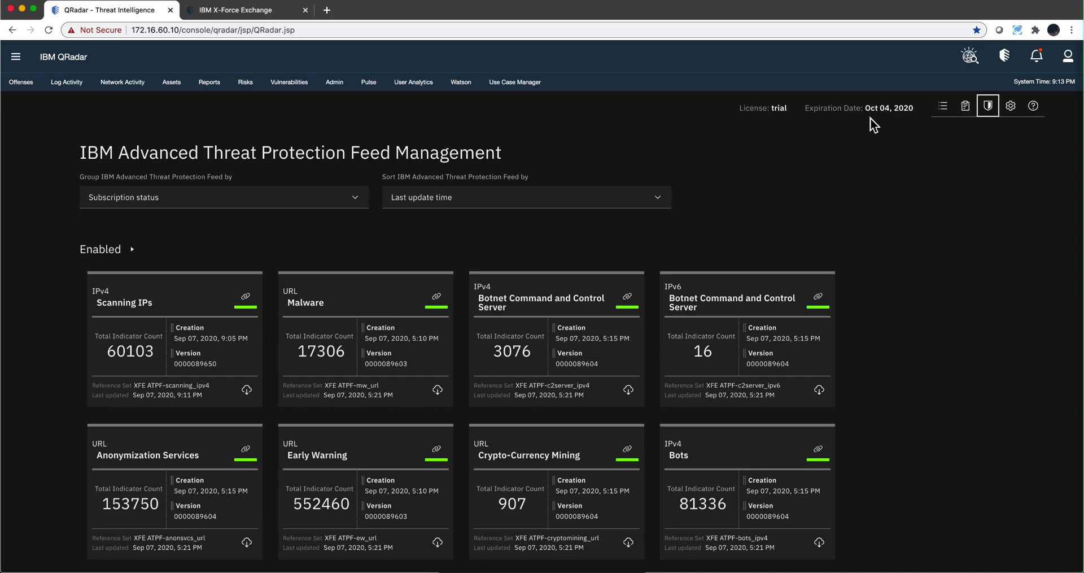
{"action": "scroll", "coordinate": [886, 206], "scroll_direction": "down", "scroll_amount": 1}
{"action": "scroll", "coordinate": [888, 209], "scroll_direction": "down", "scroll_amount": 10}
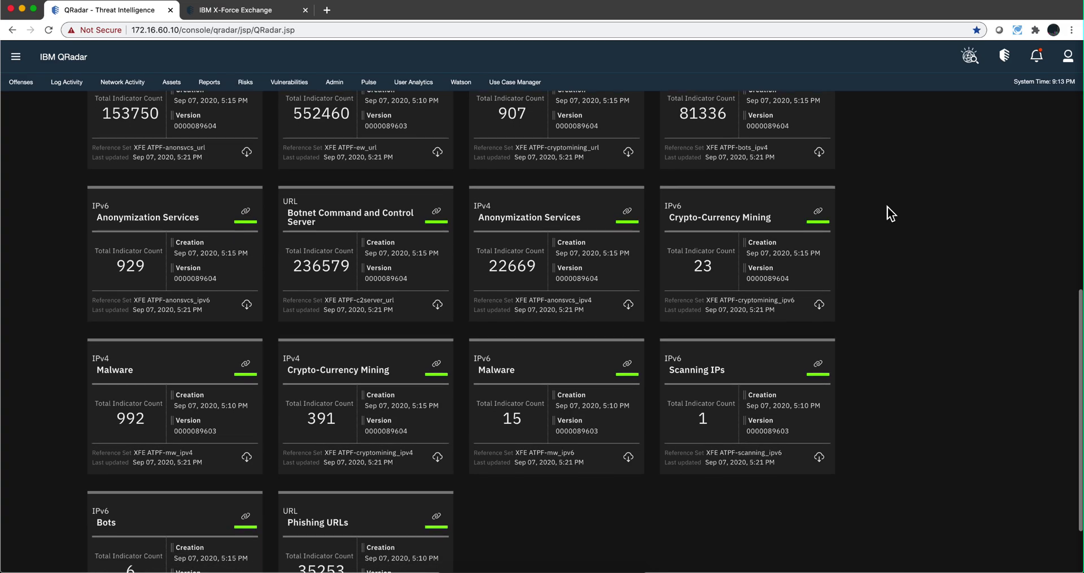
{"action": "scroll", "coordinate": [887, 206], "scroll_direction": "up", "scroll_amount": 7}
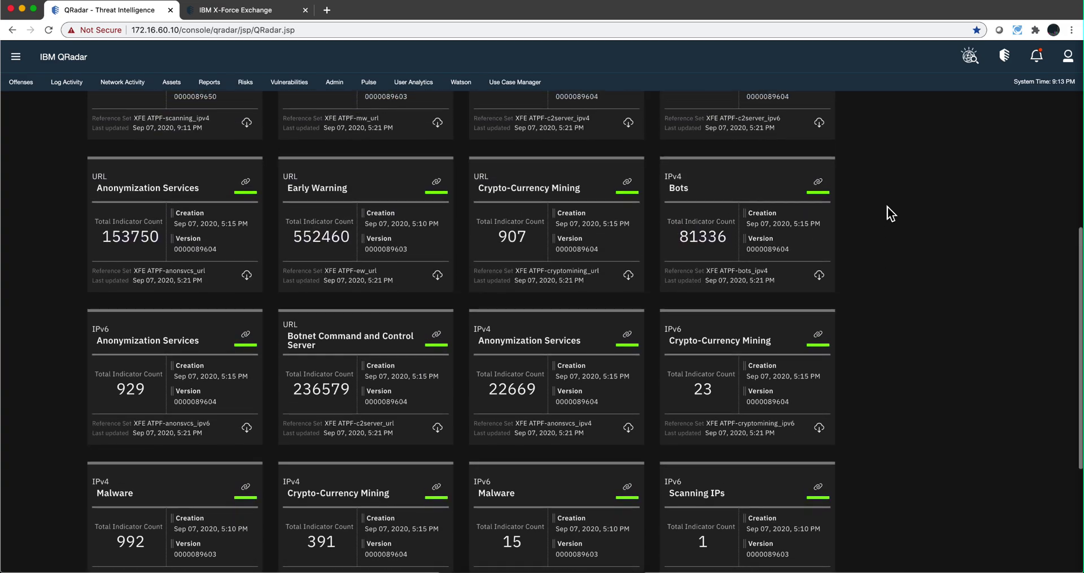
{"action": "scroll", "coordinate": [886, 205], "scroll_direction": "up", "scroll_amount": 8}
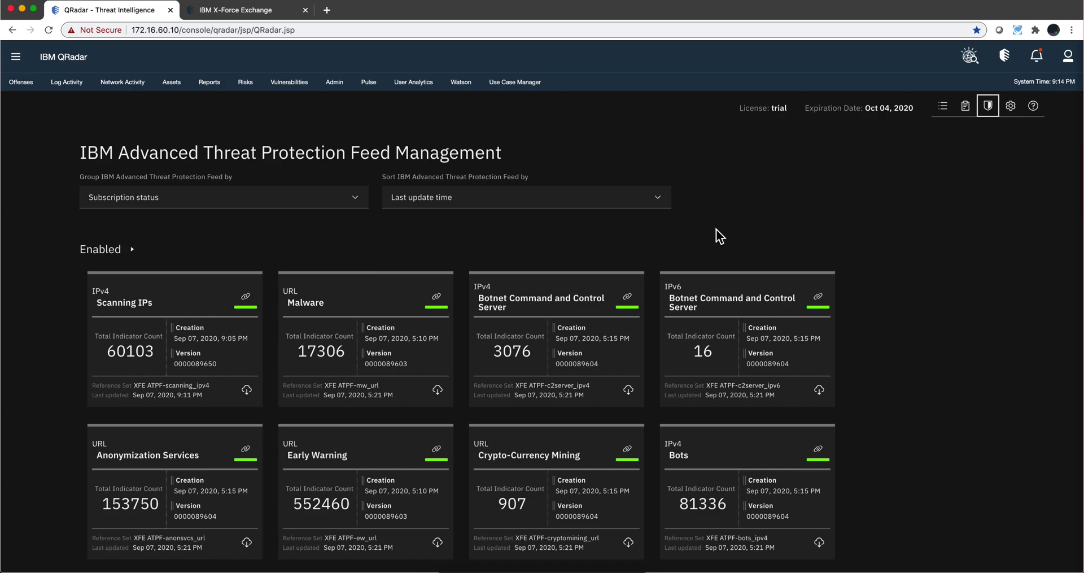
- Search the X-Force App Exchange for 'Threat', limit to QRadar, and open the Threat Intelligence app
{"action": "key", "text": "ctrl+Tab"}
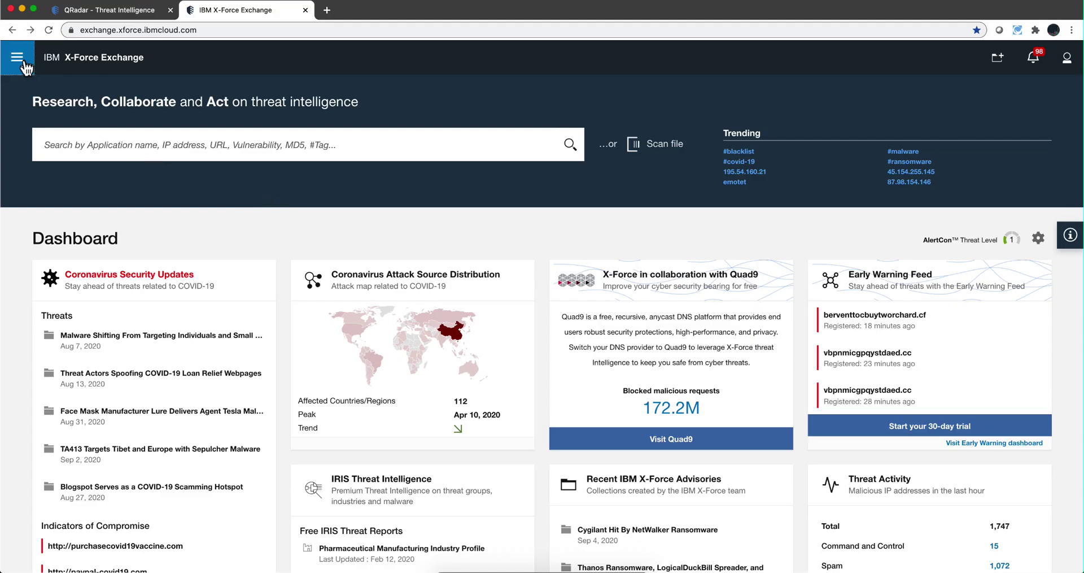
{"action": "left_click", "coordinate": [17, 57]}
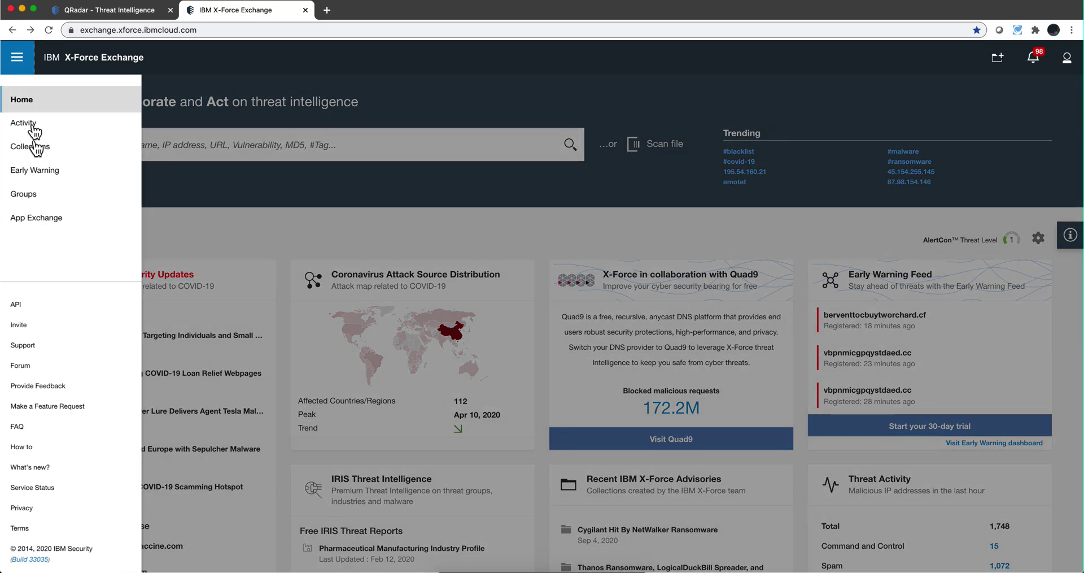
{"action": "left_click", "coordinate": [42, 219]}
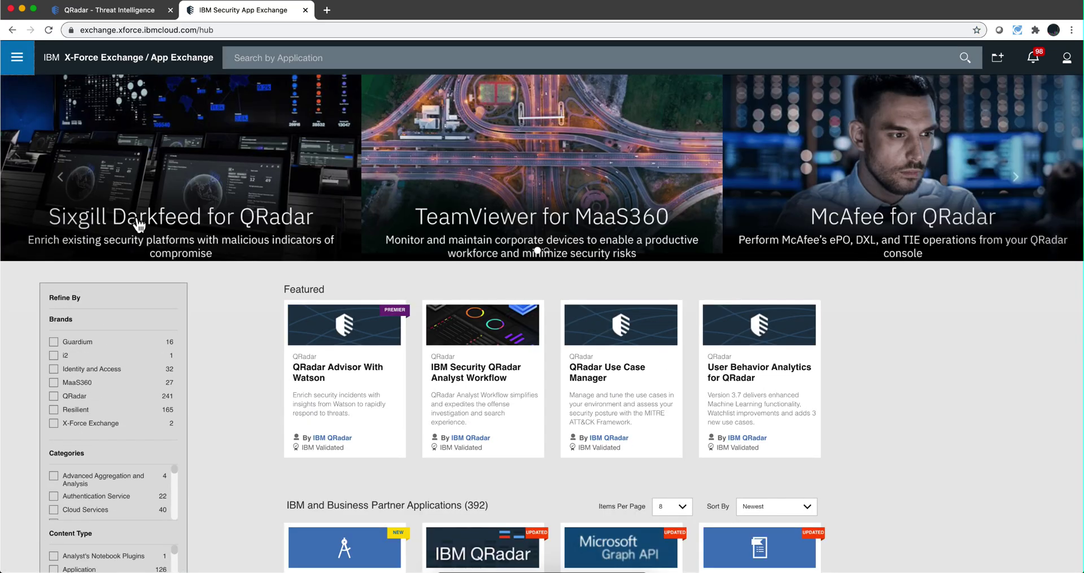
{"action": "left_click", "coordinate": [356, 59]}
{"action": "type", "text": "Threat"}
{"action": "left_click", "coordinate": [54, 410]}
{"action": "left_click", "coordinate": [53, 396]}
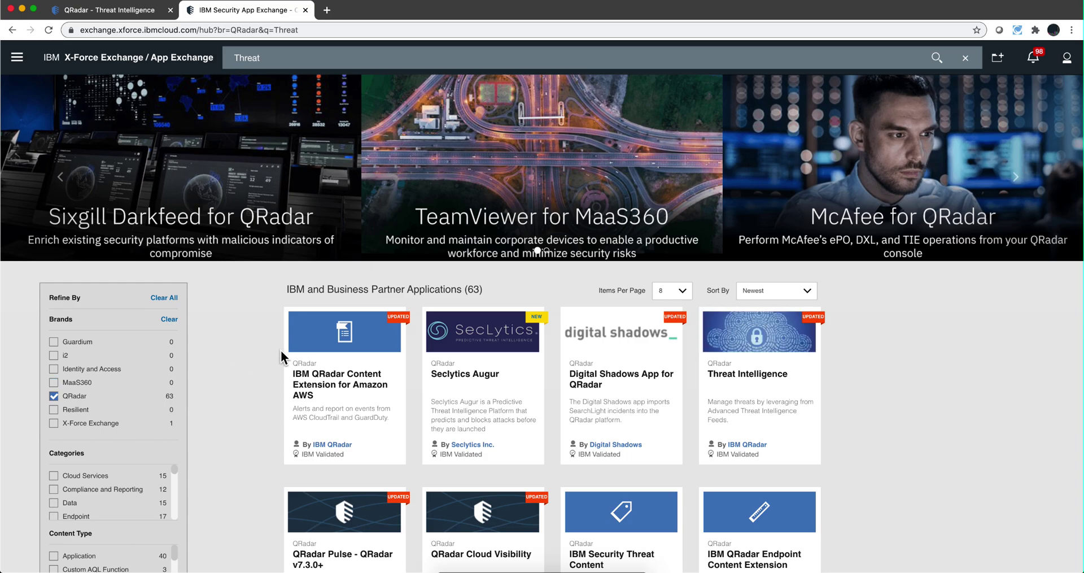
{"action": "left_click", "coordinate": [759, 393]}
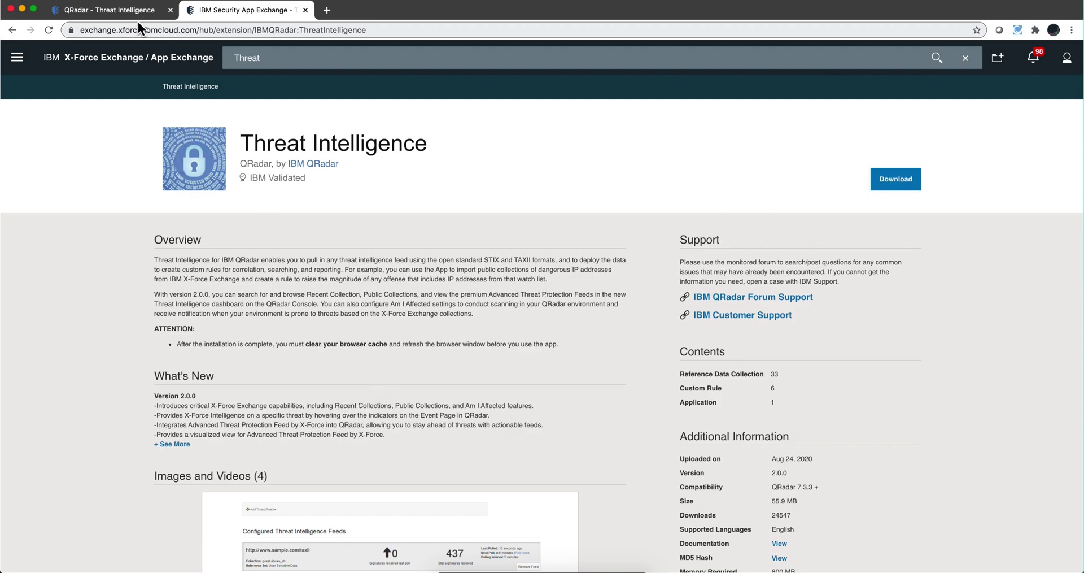
- Go from the Threat Intelligence app home page to the QRadar Admin Console
{"action": "left_click", "coordinate": [126, 9]}
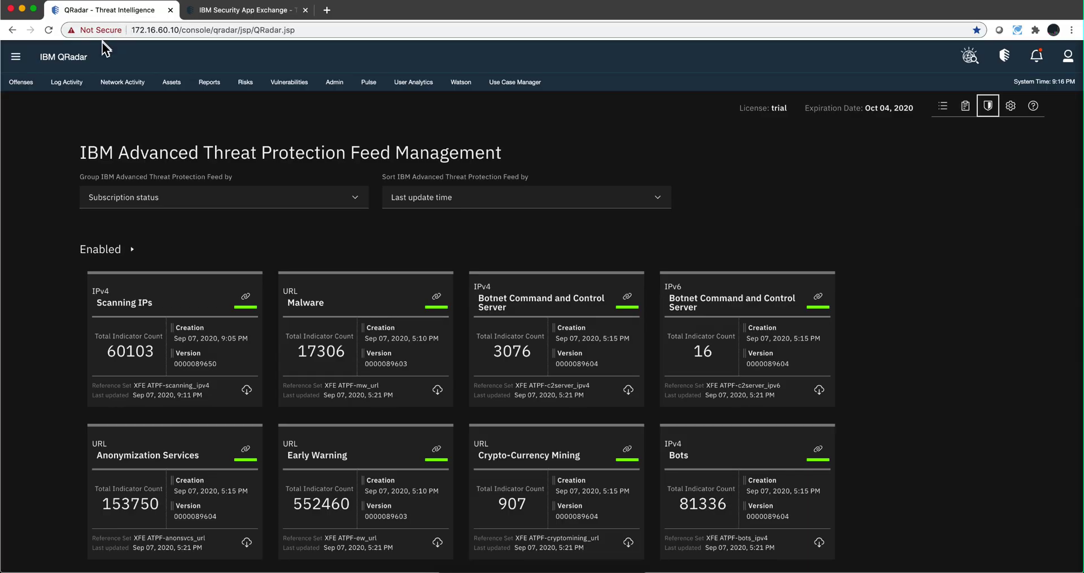
{"action": "left_click", "coordinate": [20, 69]}
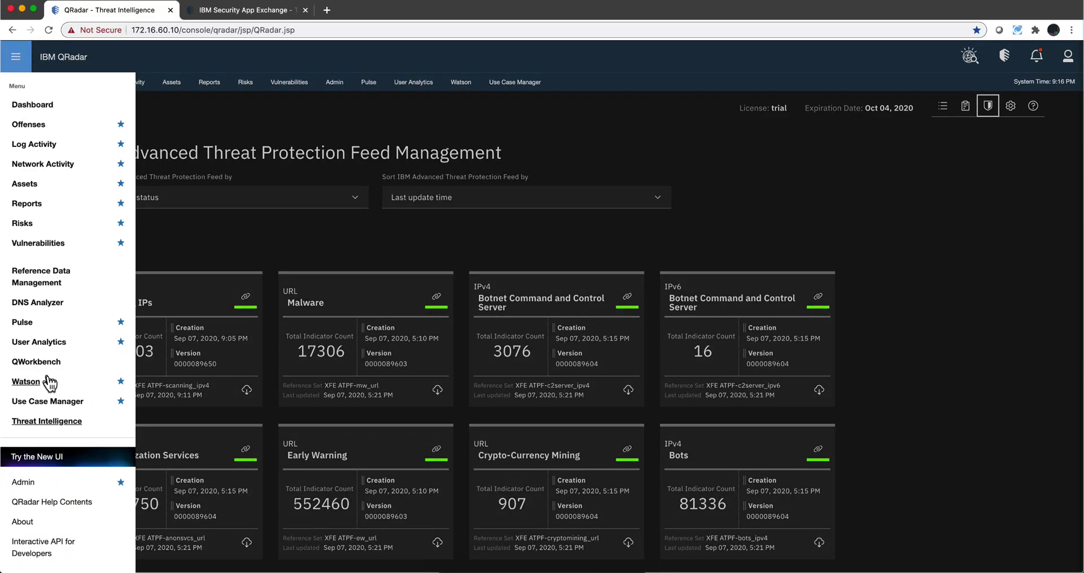
{"action": "left_click", "coordinate": [51, 425]}
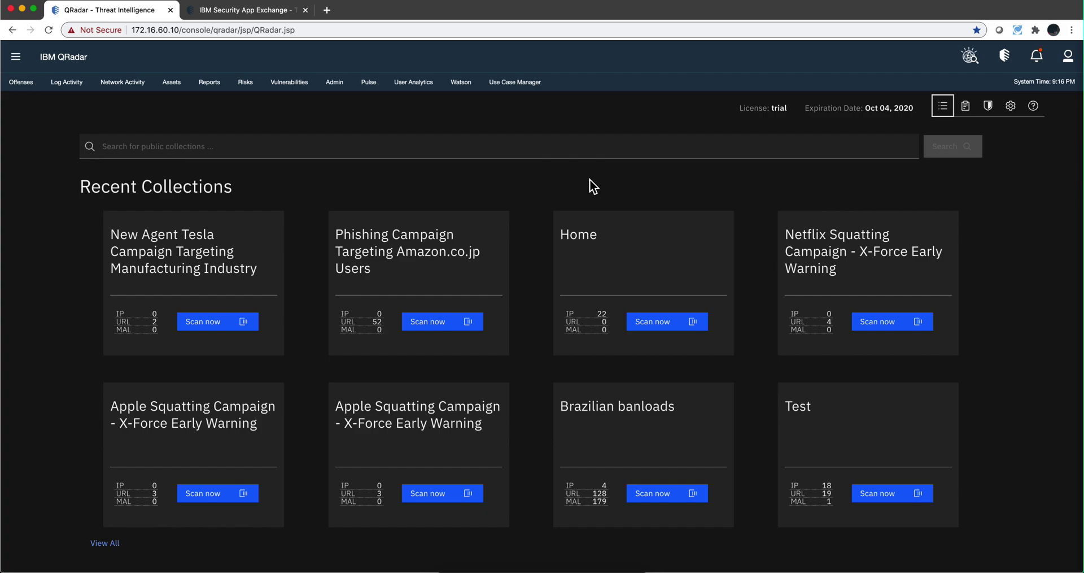
{"action": "left_click", "coordinate": [336, 83]}
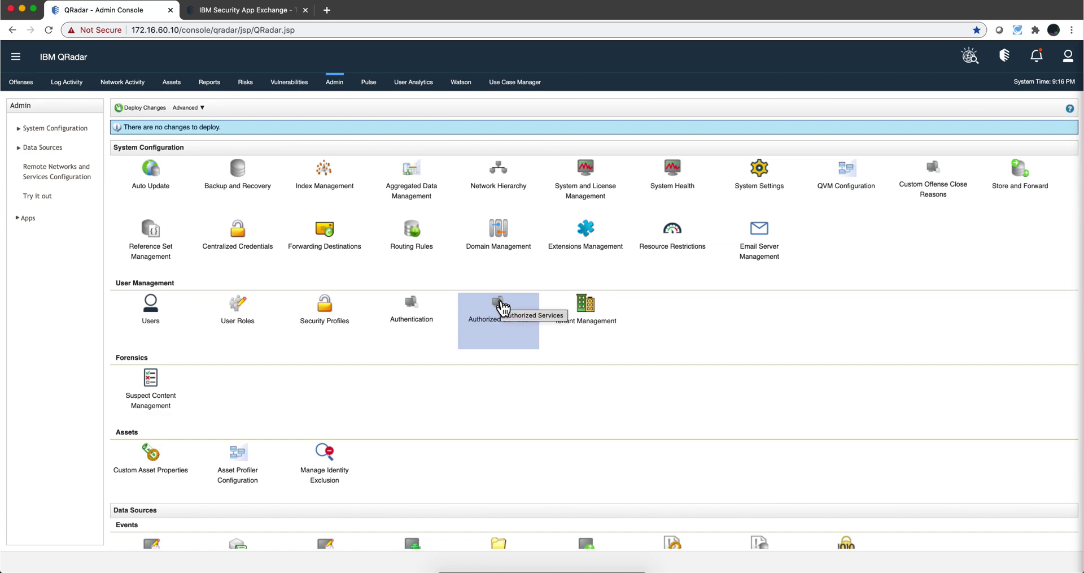
- Review the Manage Authorized Services list, including the Threat Intell App token, then close it
{"action": "left_click", "coordinate": [502, 308]}
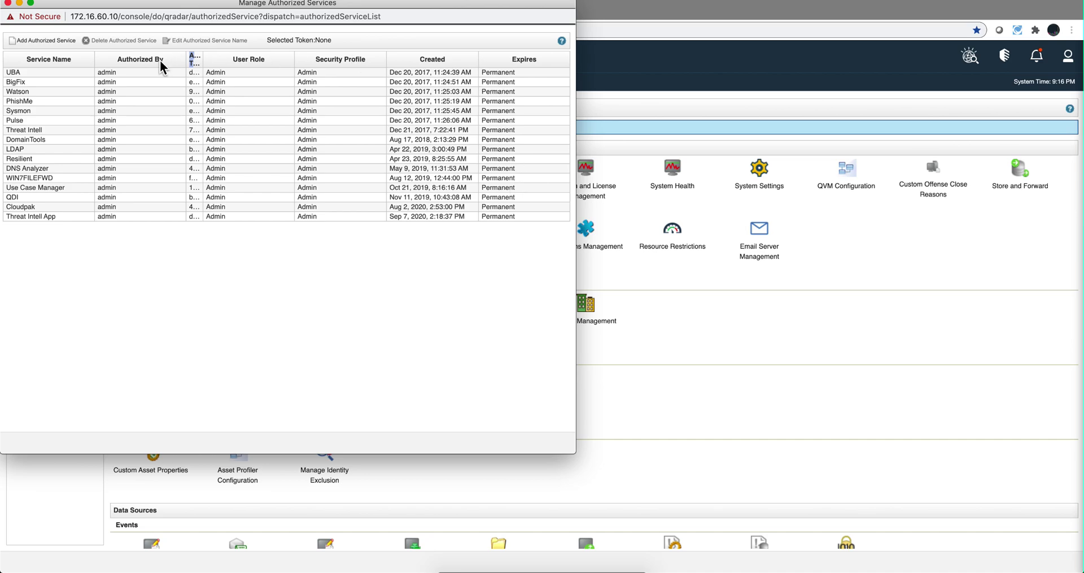
{"action": "left_click", "coordinate": [8, 3]}
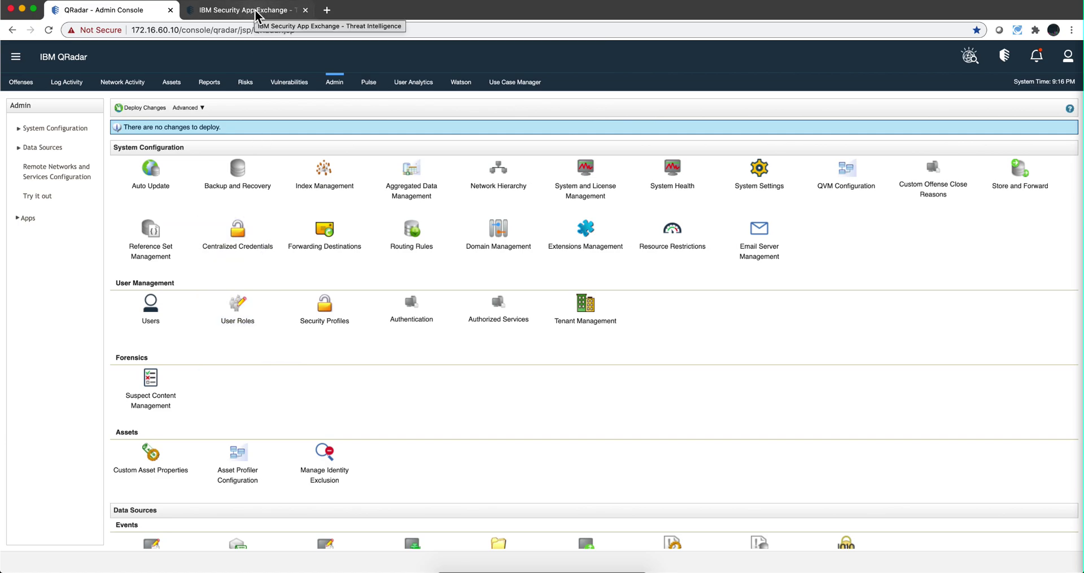
- Step back through the earlier App Exchange search results
{"action": "left_click", "coordinate": [255, 14]}
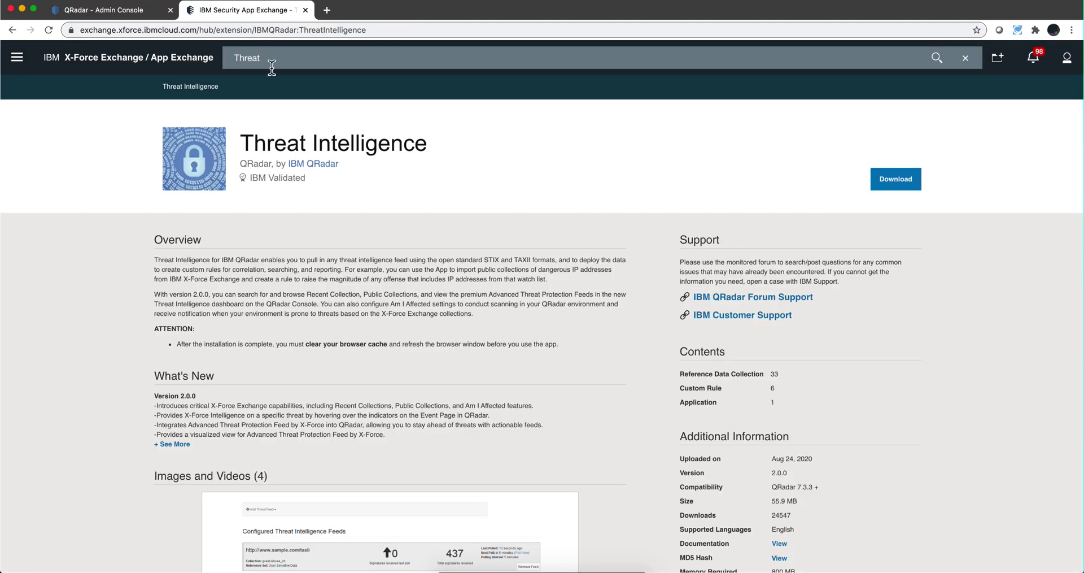
{"action": "left_click", "coordinate": [12, 31]}
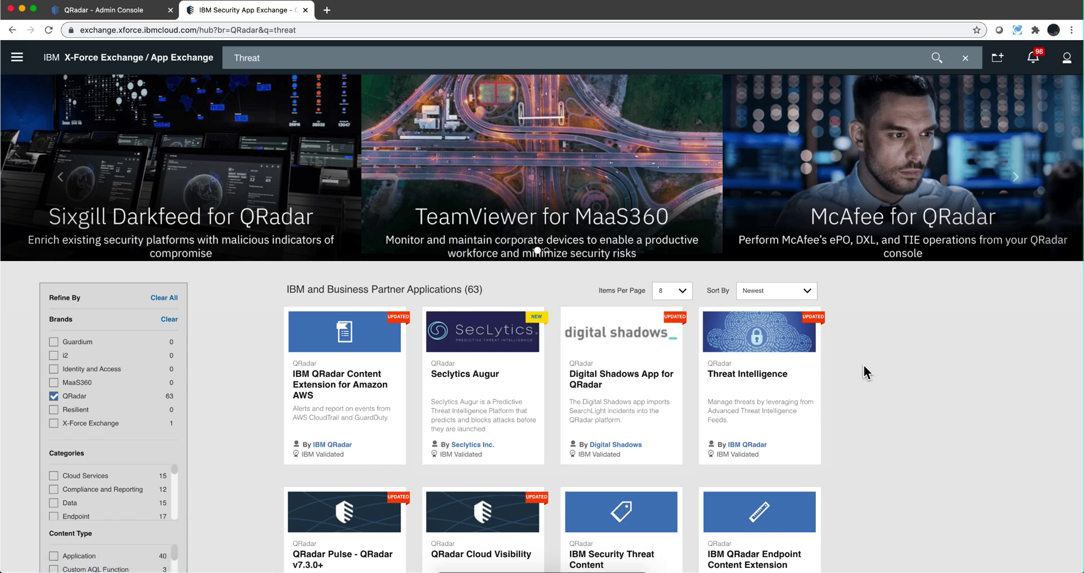
{"action": "scroll", "coordinate": [864, 365], "scroll_direction": "down", "scroll_amount": 1}
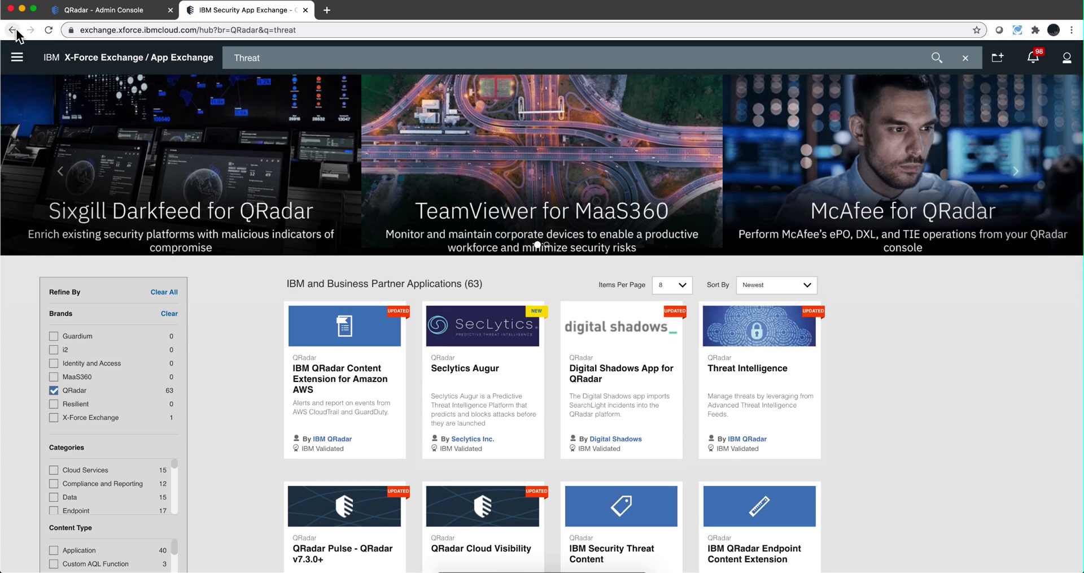
{"action": "left_click", "coordinate": [13, 30]}
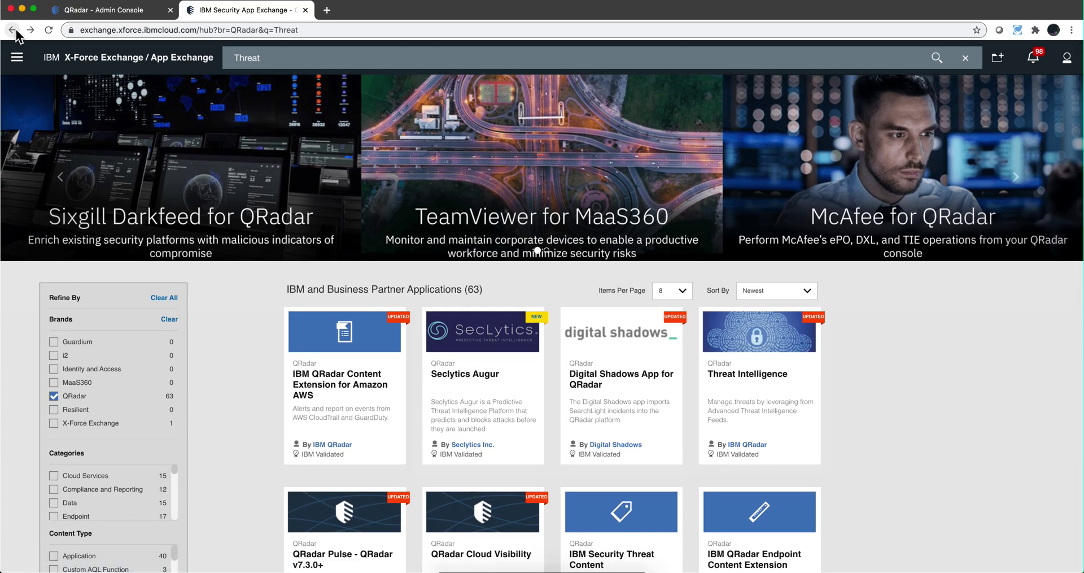
- Browse the X-Force Exchange dashboard, including the Commercial API trial card, then return to QRadar
{"action": "left_click", "coordinate": [200, 3]}
{"action": "left_click", "coordinate": [219, 66]}
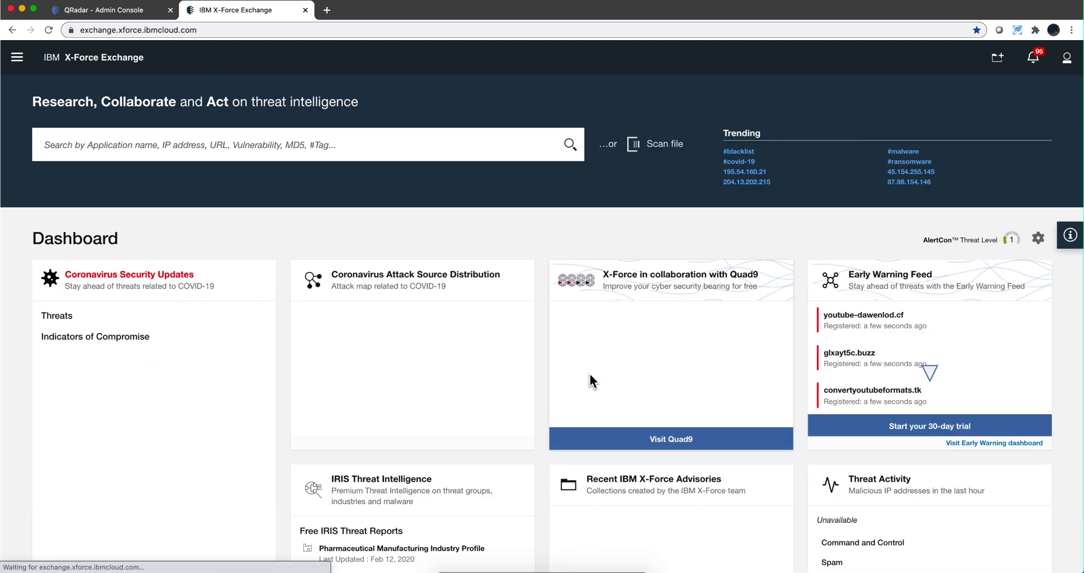
{"action": "scroll", "coordinate": [589, 373], "scroll_direction": "down", "scroll_amount": 6}
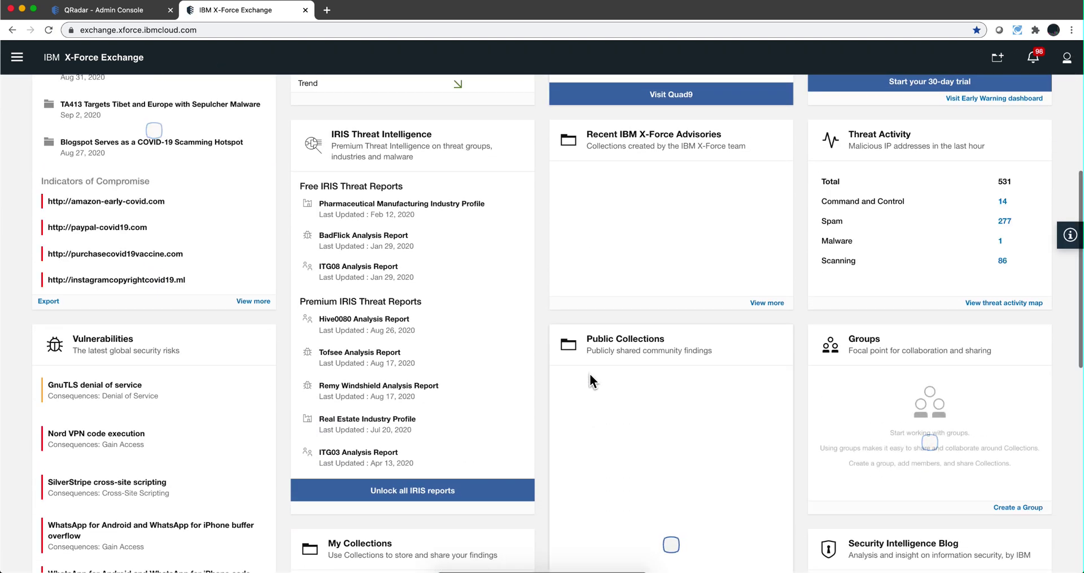
{"action": "scroll", "coordinate": [590, 374], "scroll_direction": "down", "scroll_amount": 5}
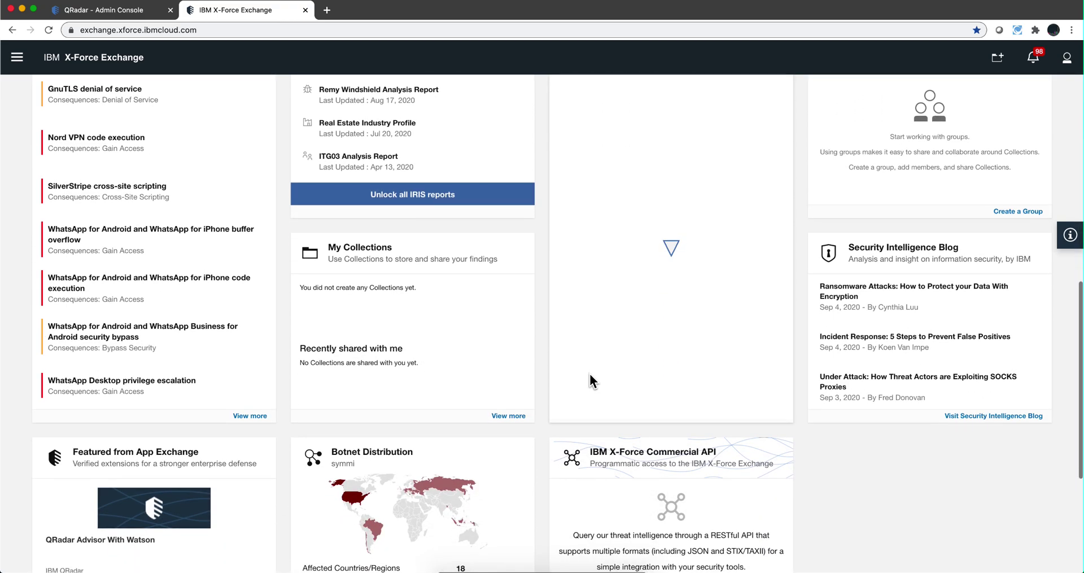
{"action": "scroll", "coordinate": [590, 374], "scroll_direction": "down", "scroll_amount": 3}
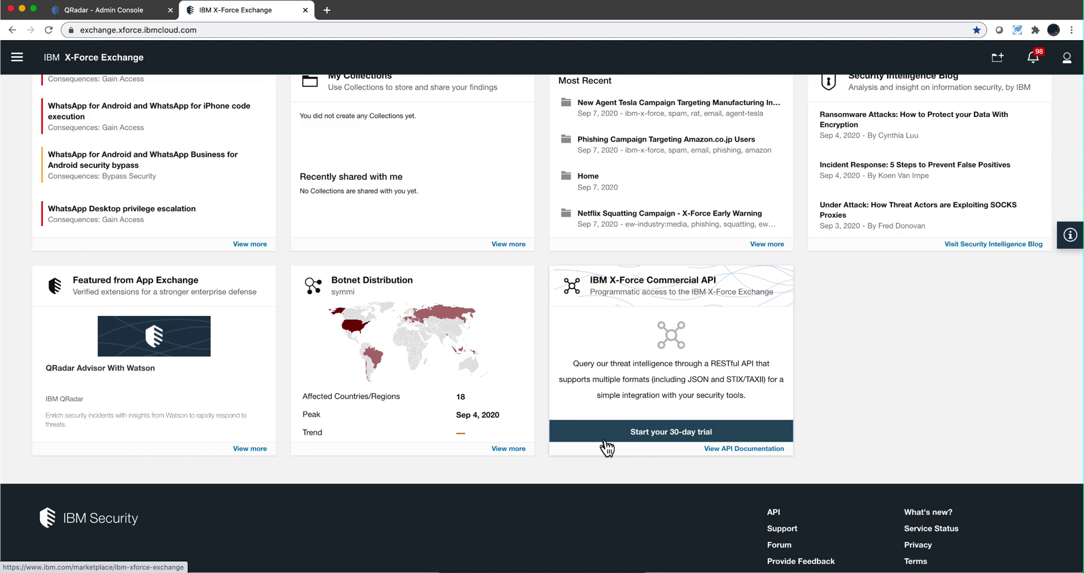
{"action": "scroll", "coordinate": [608, 448], "scroll_direction": "up", "scroll_amount": 20}
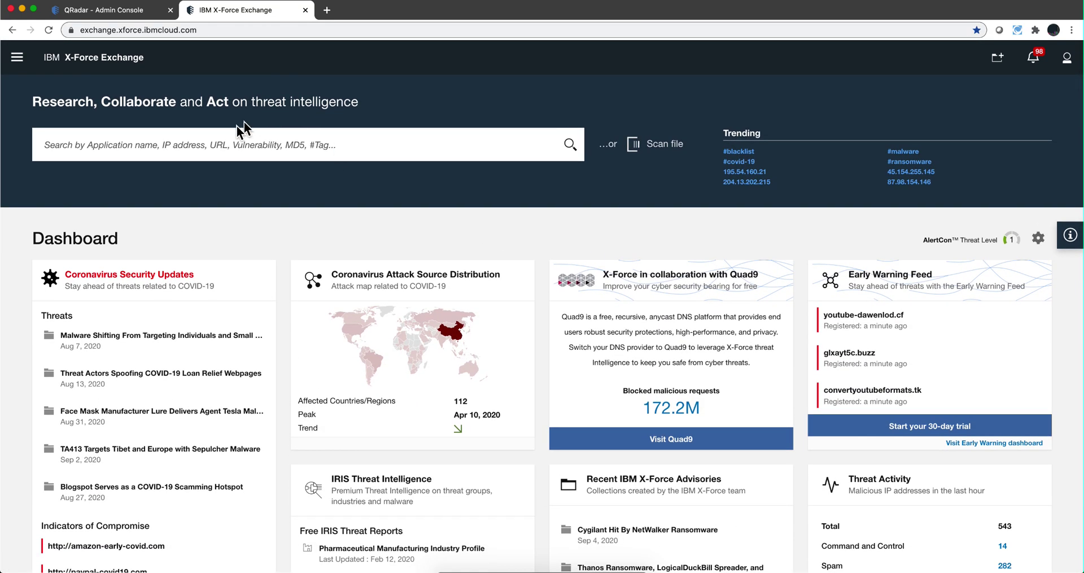
{"action": "left_click", "coordinate": [72, 14]}
- Open Threat Intelligence App Settings to view the feed API key, password and 24 Hours interval
{"action": "left_click", "coordinate": [17, 57]}
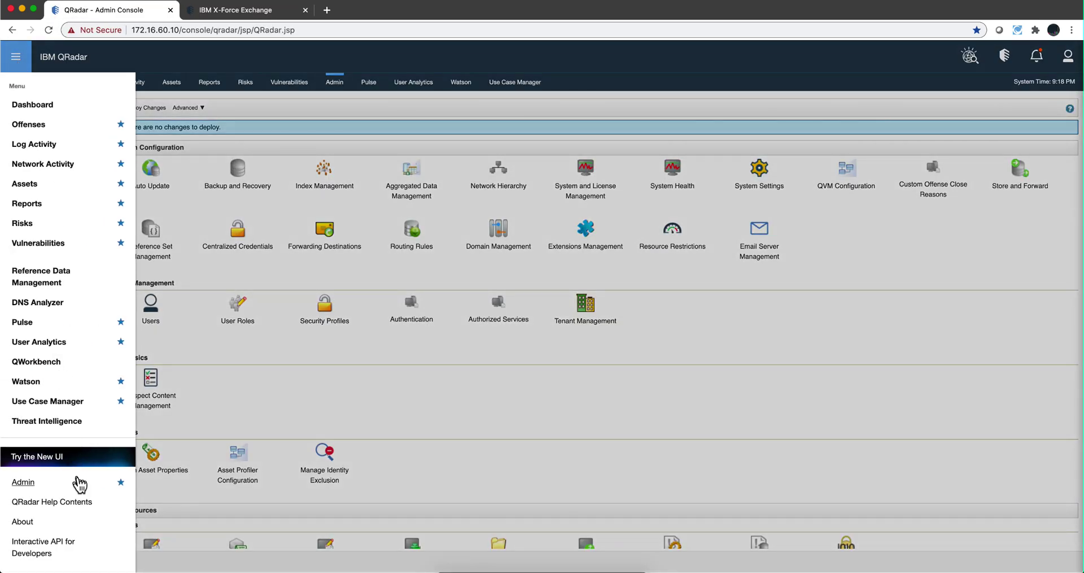
{"action": "left_click", "coordinate": [59, 429]}
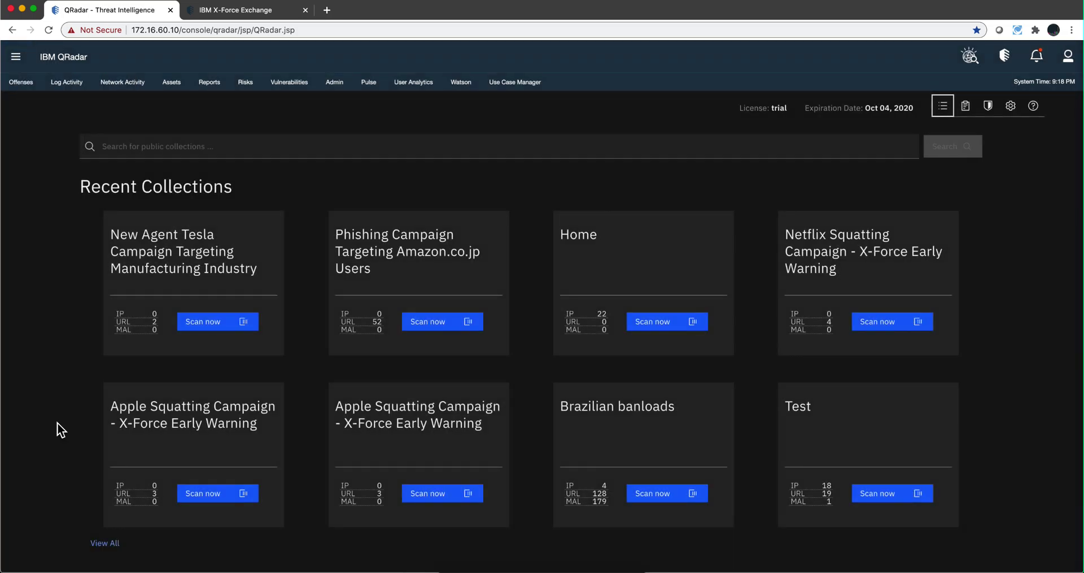
{"action": "left_click", "coordinate": [1011, 107]}
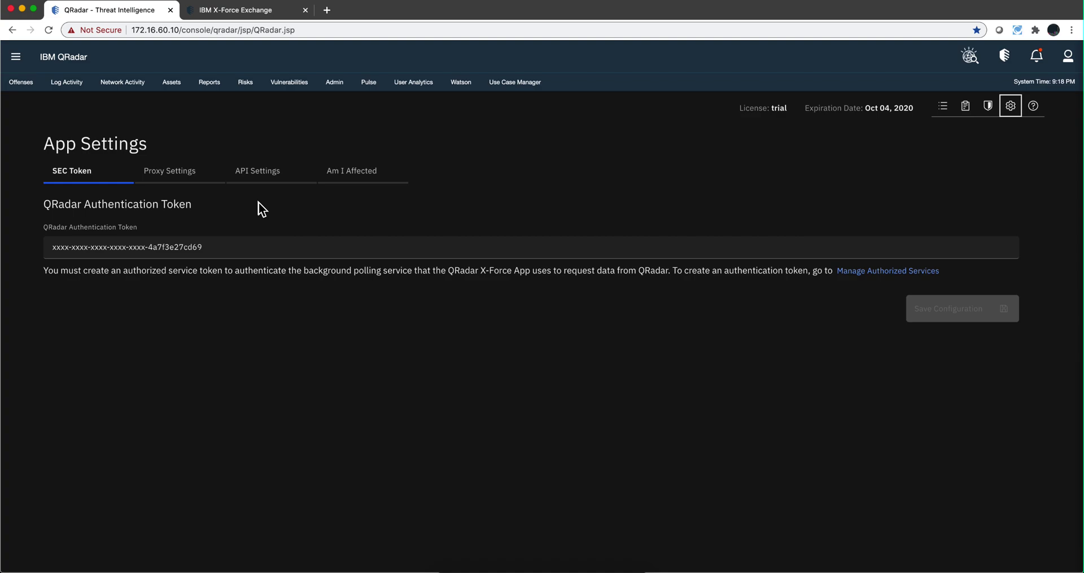
{"action": "left_click", "coordinate": [258, 171]}
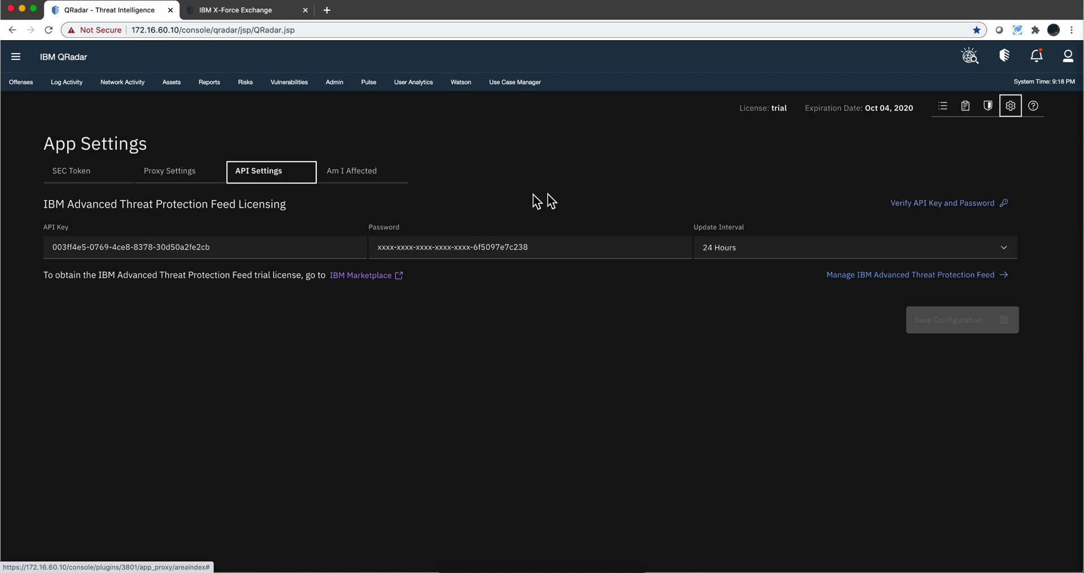
- View the Am I Affected mappings: sourceip, destinationip, malware hash, URL, 12 Hours duration
{"action": "left_click", "coordinate": [352, 172]}
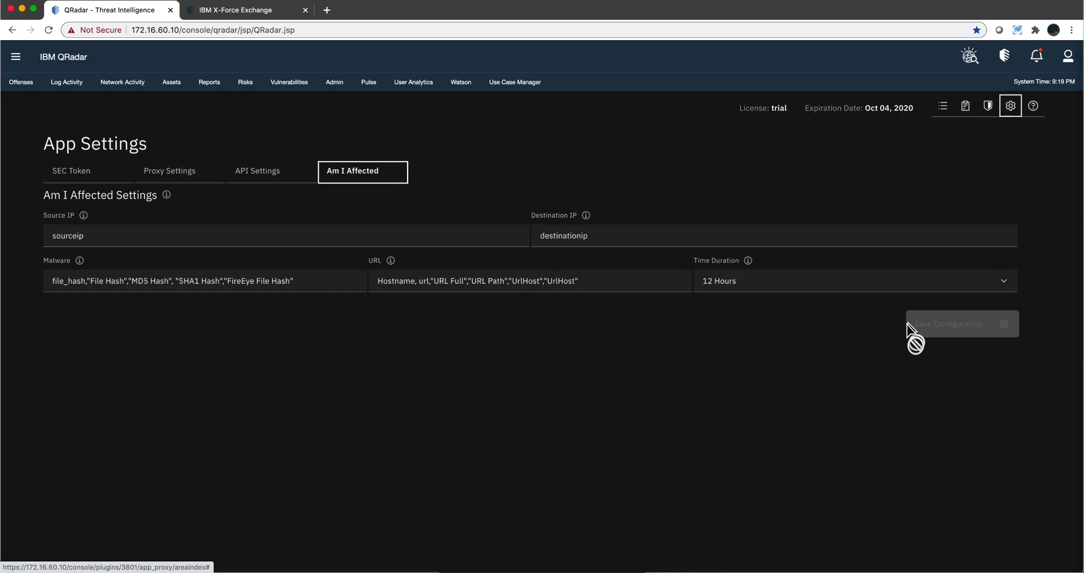
{"action": "left_click", "coordinate": [334, 92]}
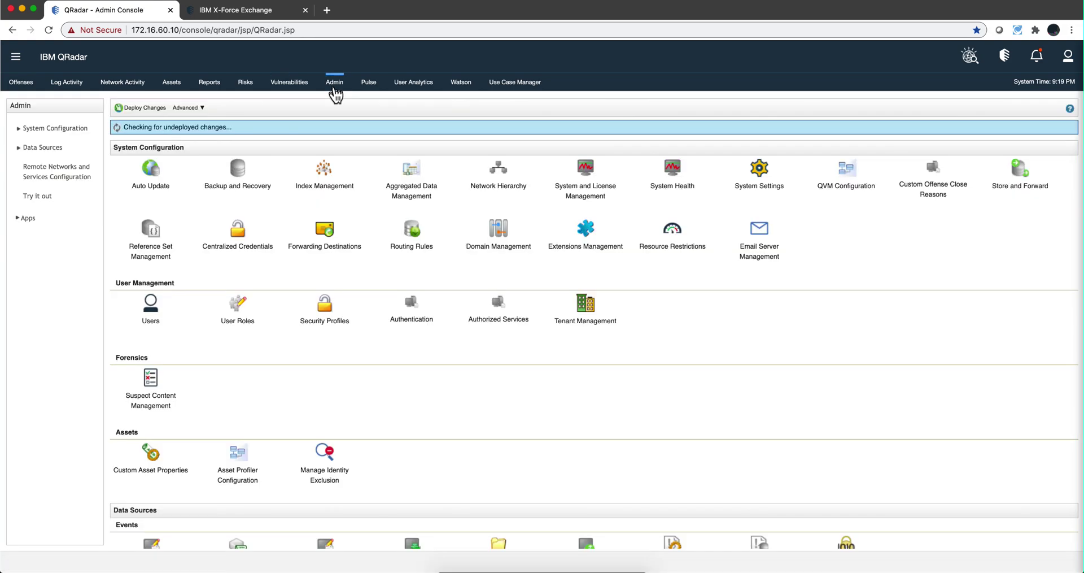
{"action": "scroll", "coordinate": [318, 290], "scroll_direction": "down", "scroll_amount": 5}
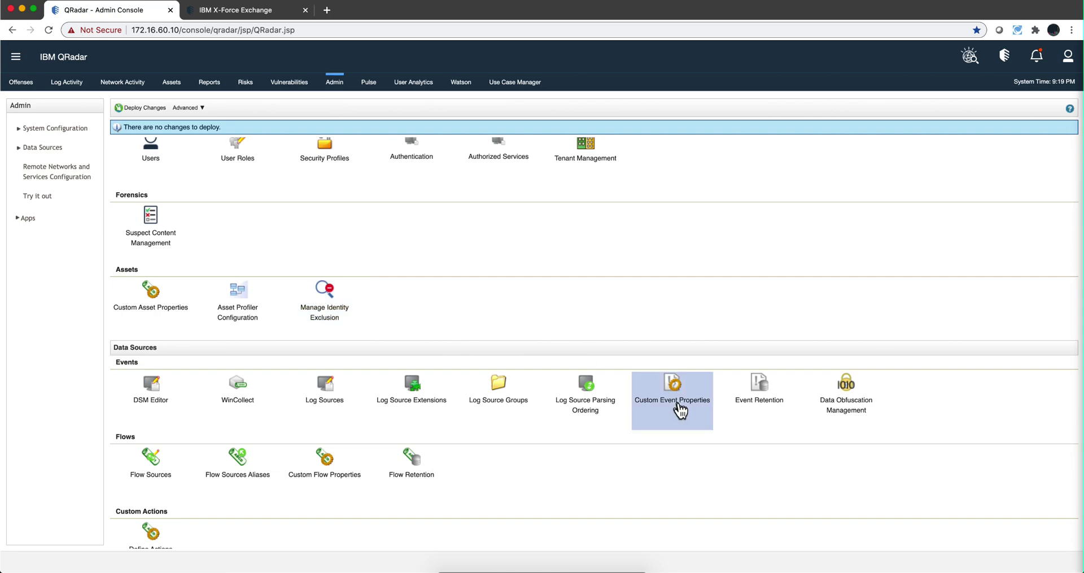
{"action": "left_click", "coordinate": [672, 385]}
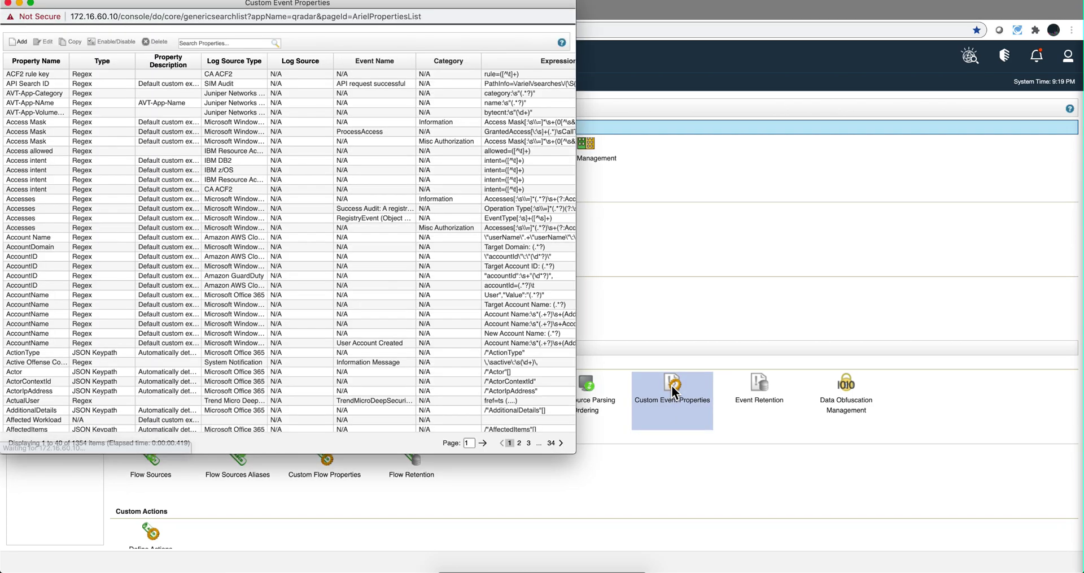
{"action": "left_click", "coordinate": [227, 43]}
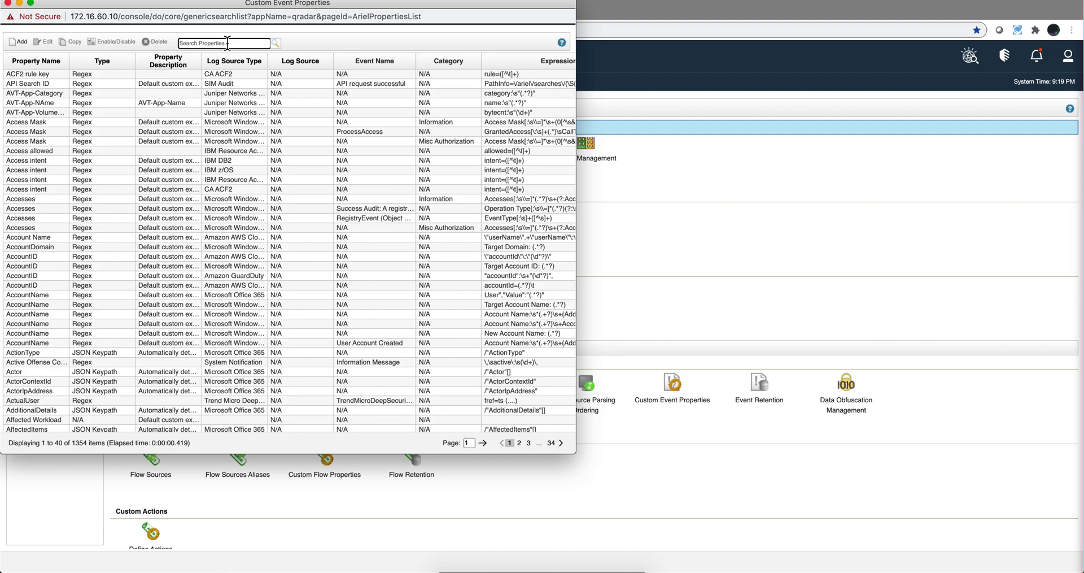
{"action": "type", "text": "URL"}
{"action": "left_click", "coordinate": [276, 44]}
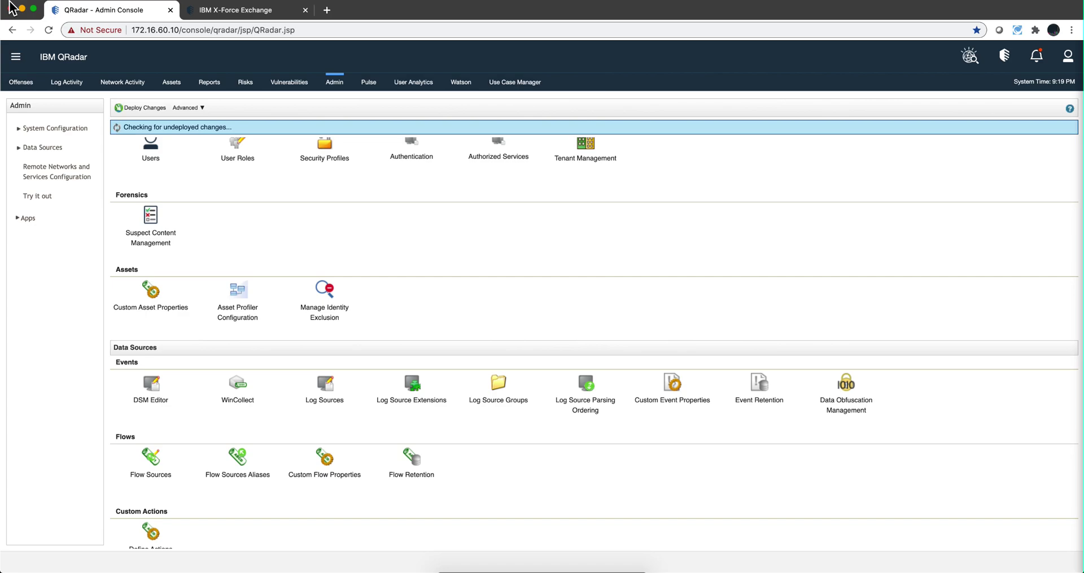
- Open the new QRadar interface in a new tab and expand its navigation panel
{"action": "left_click", "coordinate": [20, 80]}
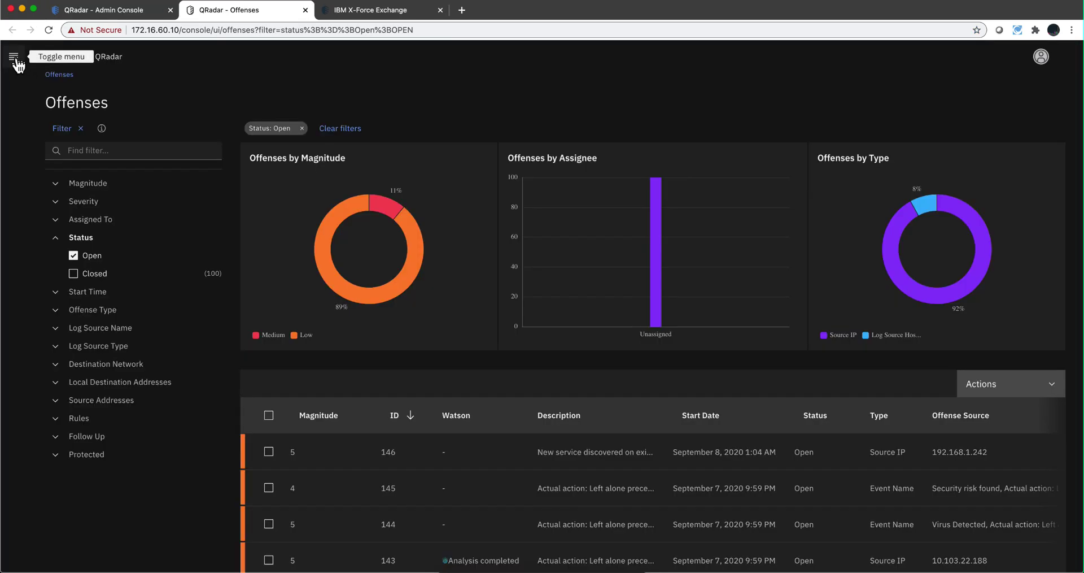
{"action": "left_click", "coordinate": [15, 59]}
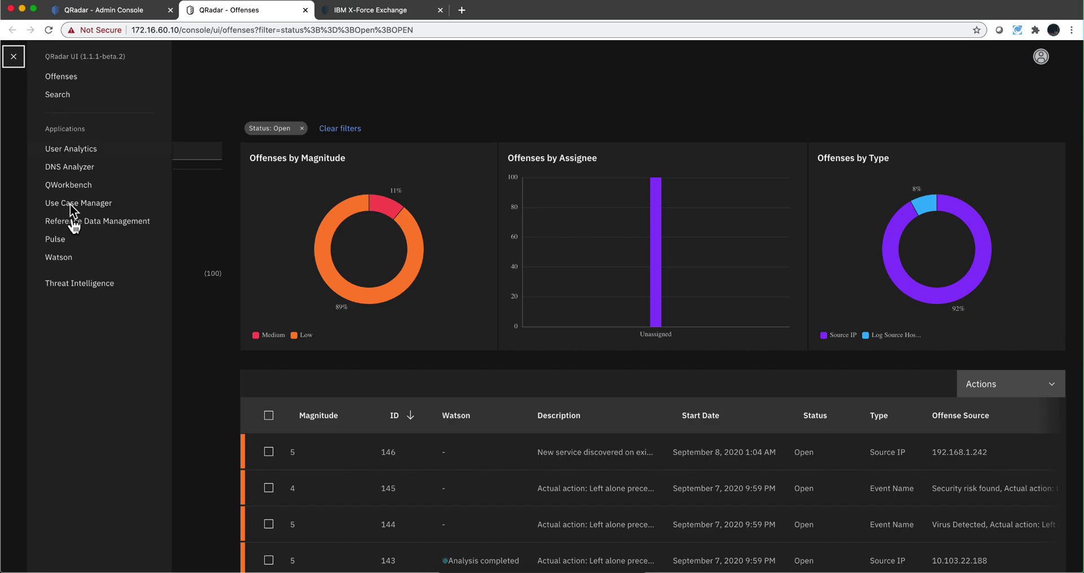